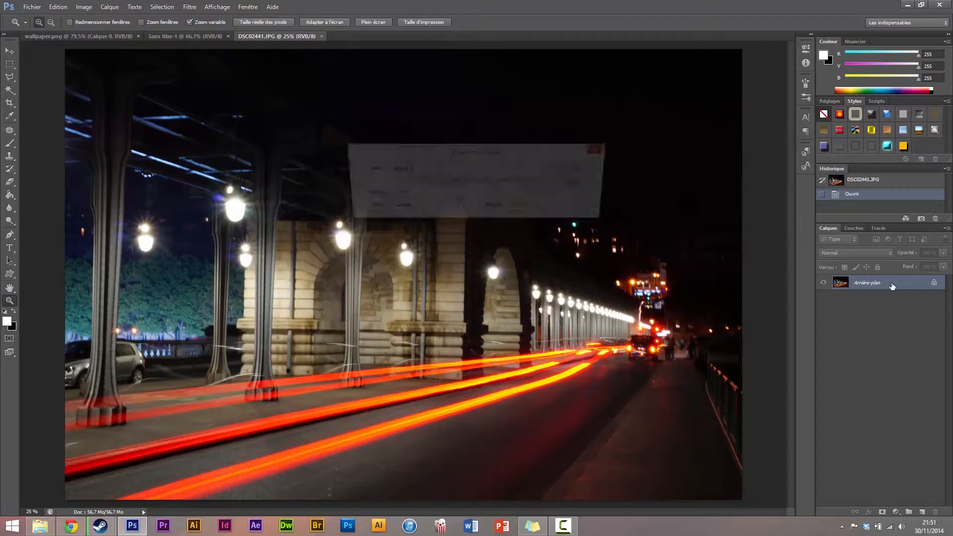
Step: Convert the background of DSC02441.JPG into a normal layer, bring it into the Sans titre-1 document and reposition it there
click(578, 168)
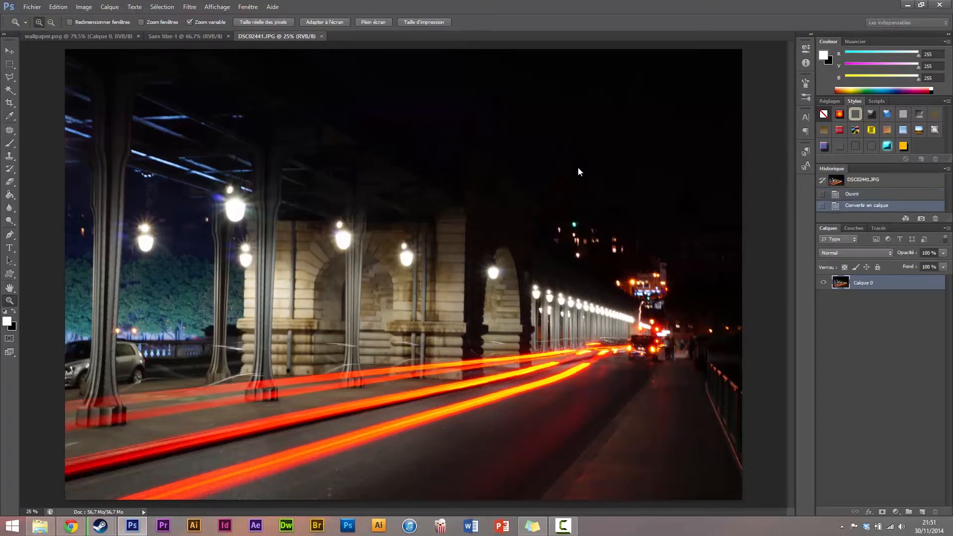
key(v)
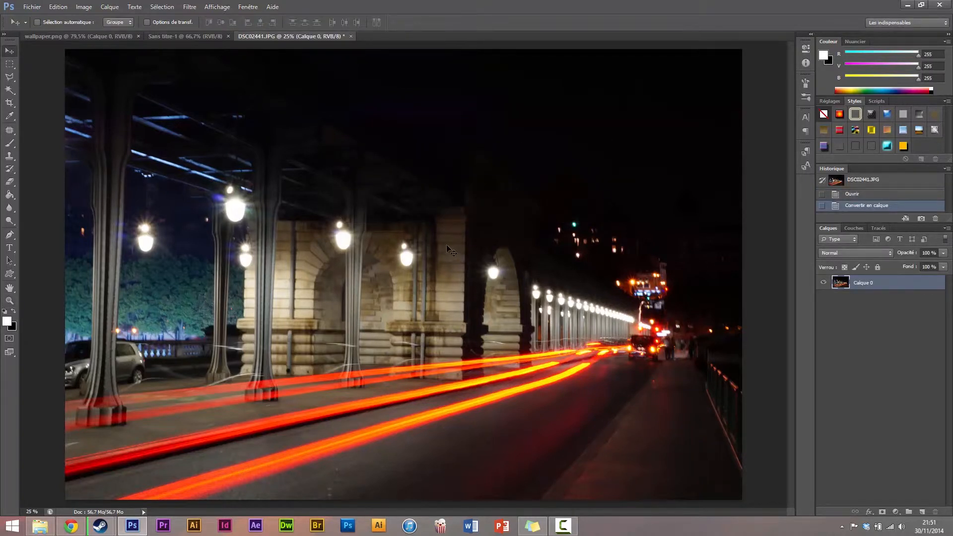
drag(365, 198, 404, 266)
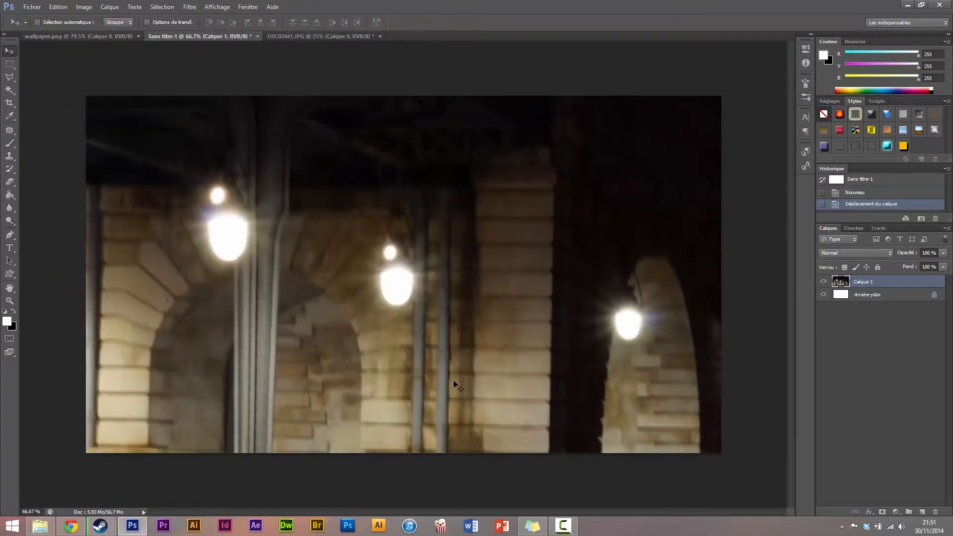
drag(445, 356, 416, 251)
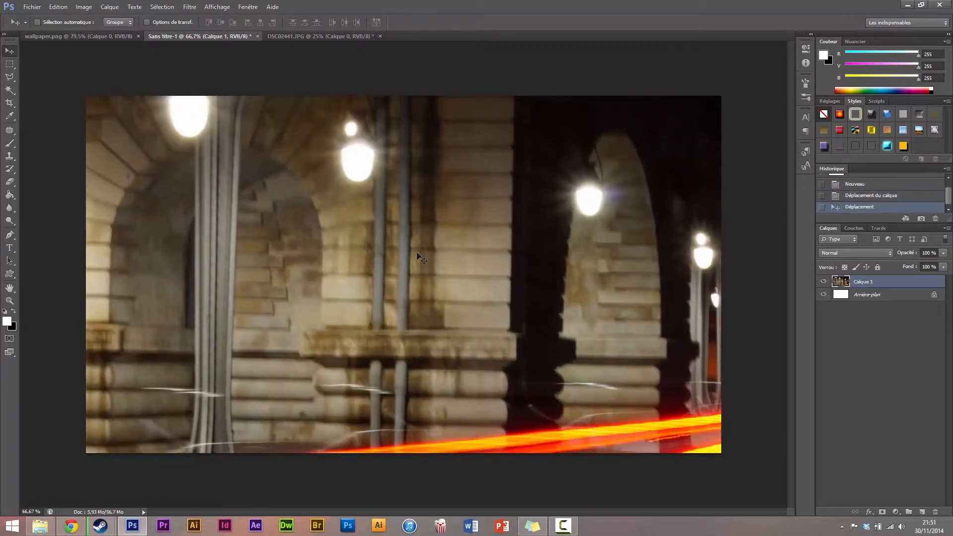
Step: Free-transform the photo layer with linked proportions, scale it to 50% and reposition it over the canvas
key(ctrl+t)
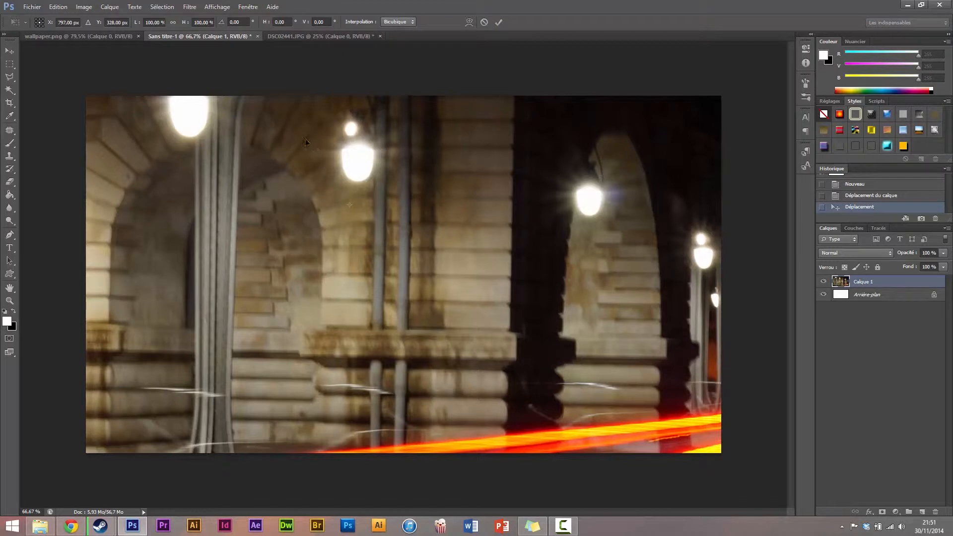
click(173, 23)
click(161, 22)
text(50)
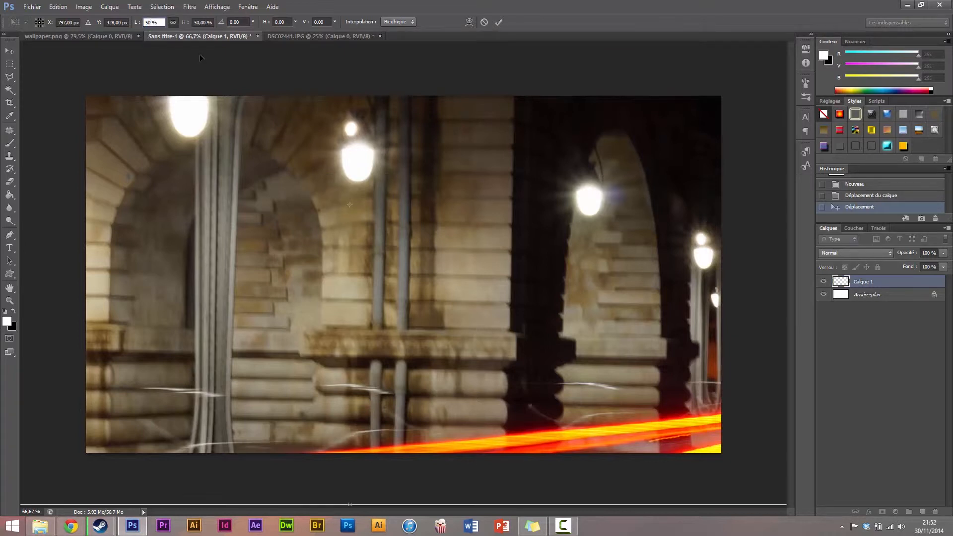
drag(361, 266, 422, 310)
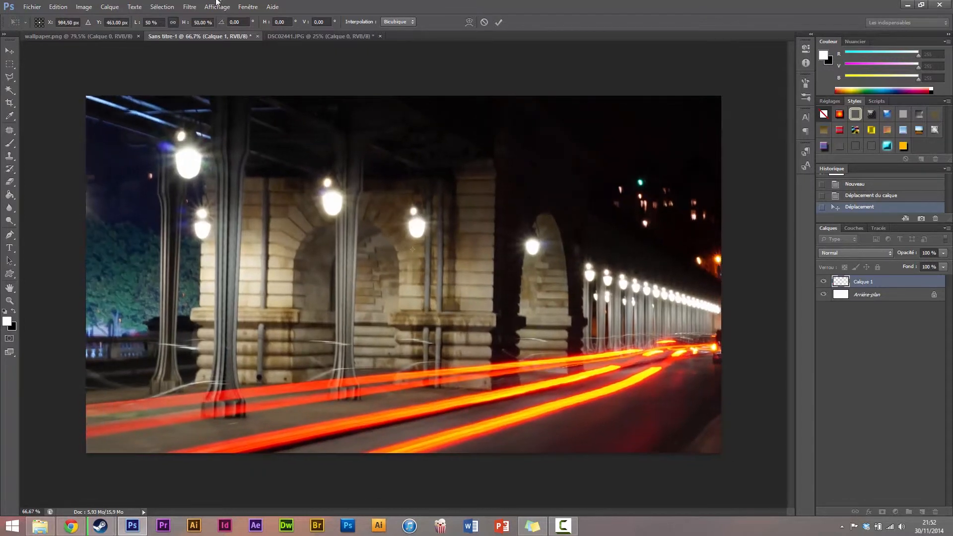
Step: Try scaling the photo layer to 35% and reposition it over the canvas
click(156, 22)
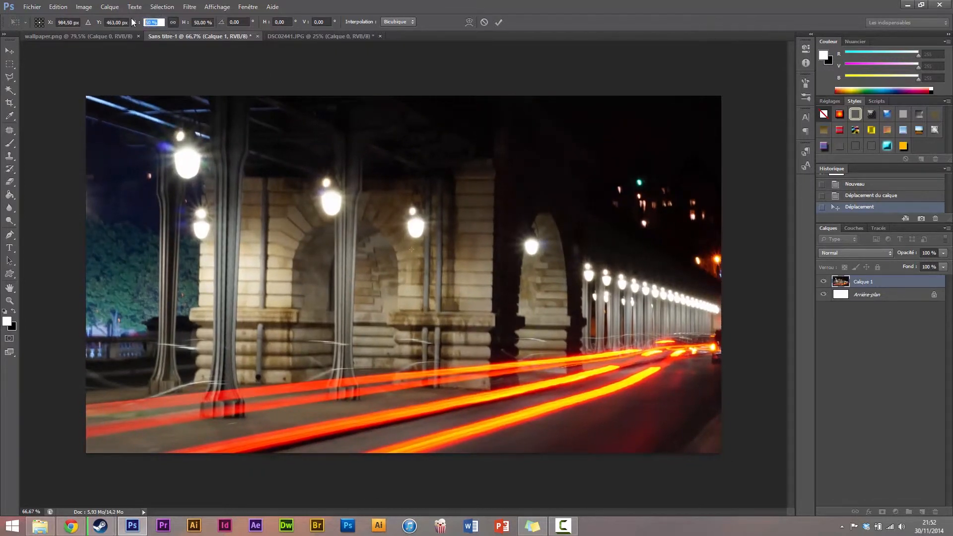
text(35)
key(Return)
drag(459, 216, 450, 253)
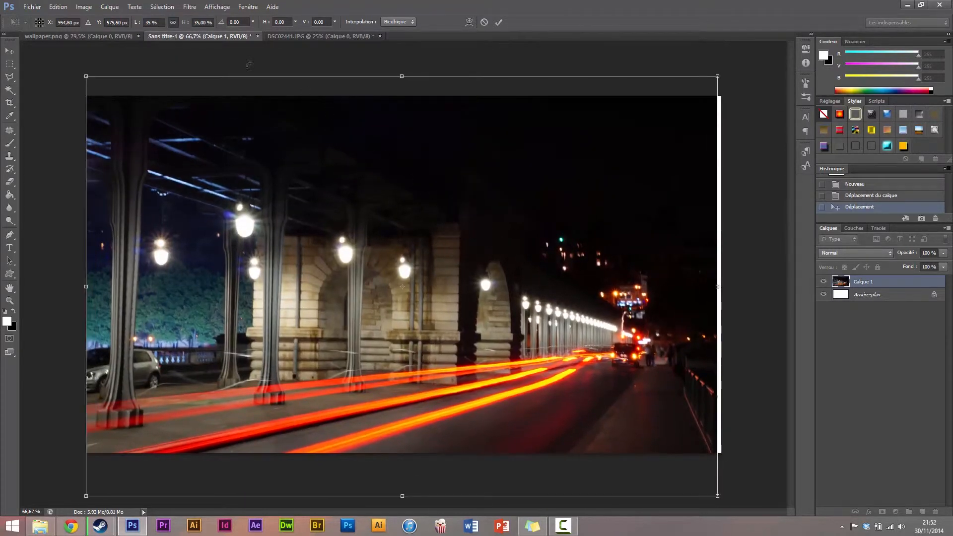
Step: Scale the photo layer to 40%, apply the transformation and reposition the photo so it fills the canvas
click(144, 22)
text(40)
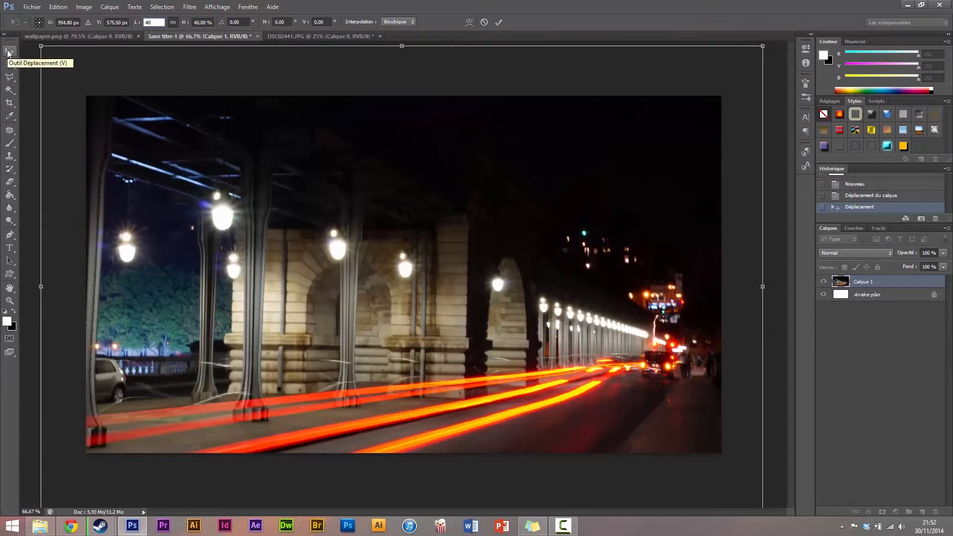
key(Return)
key(Return)
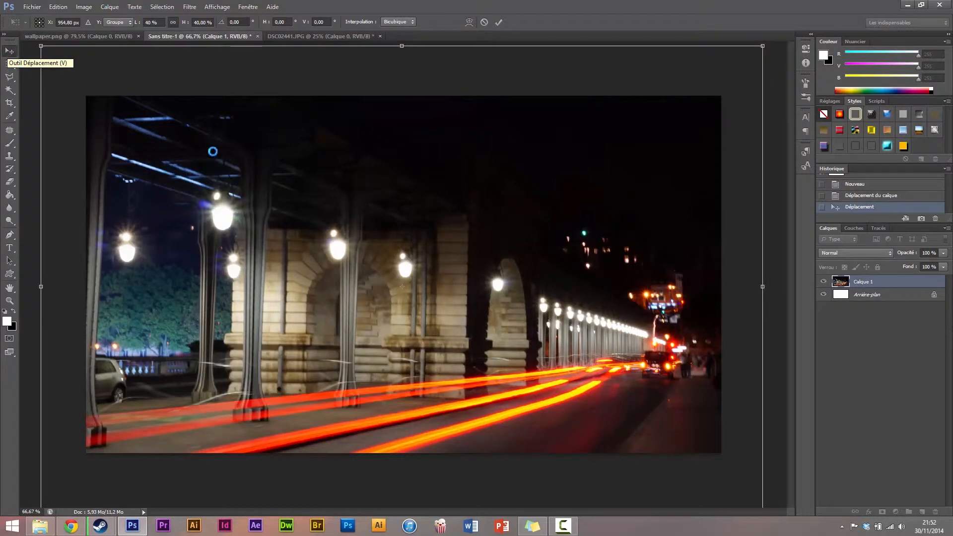
mouse_move(425, 259)
mouse_down()
mouse_move(410, 247)
mouse_move(412, 263)
mouse_up()
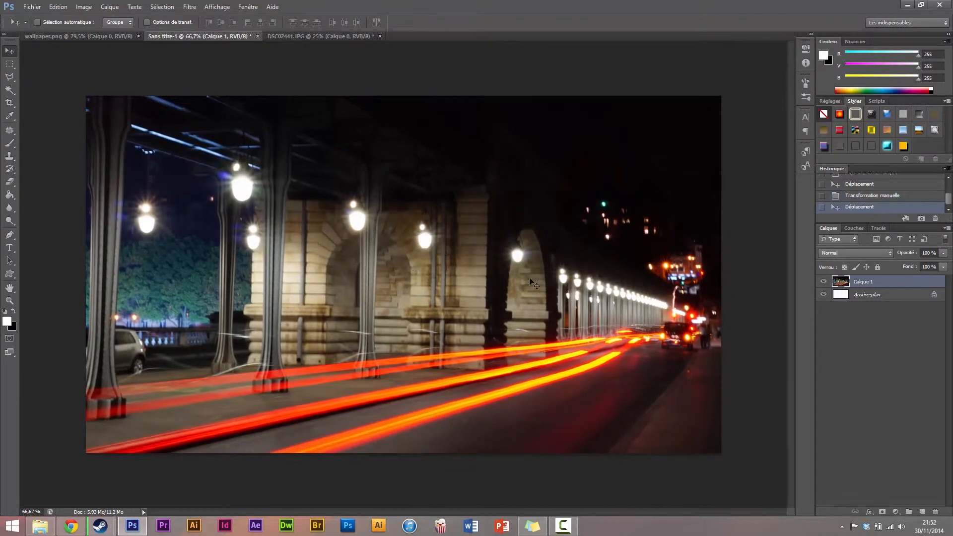
Step: Delete the white Arrière-plan layer and crop the photo to the canvas bounds, discarding the pixels outside
drag(889, 297, 935, 511)
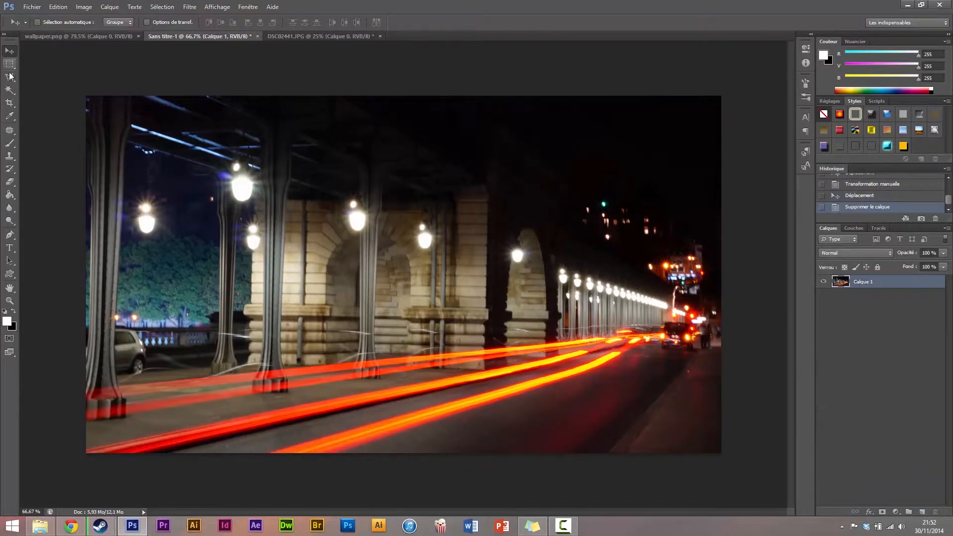
click(11, 103)
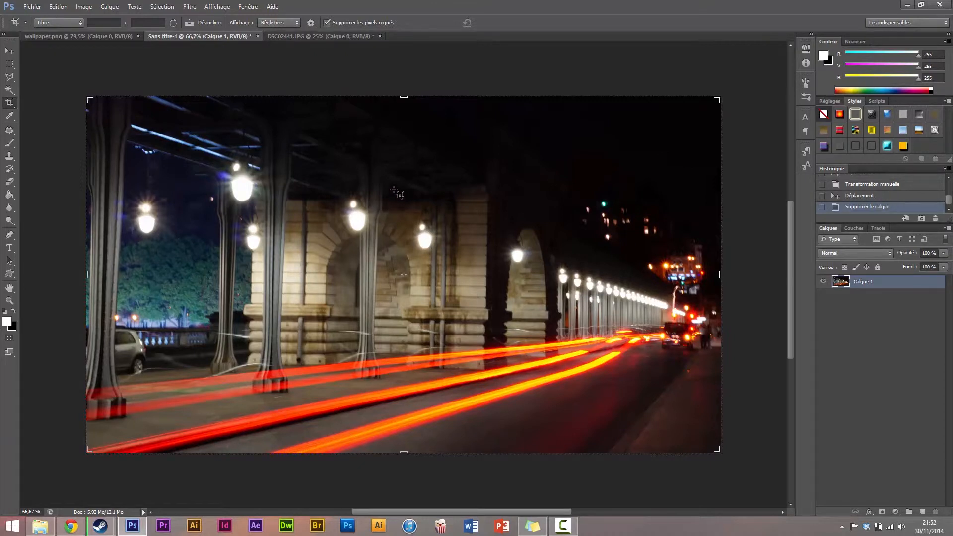
click(392, 194)
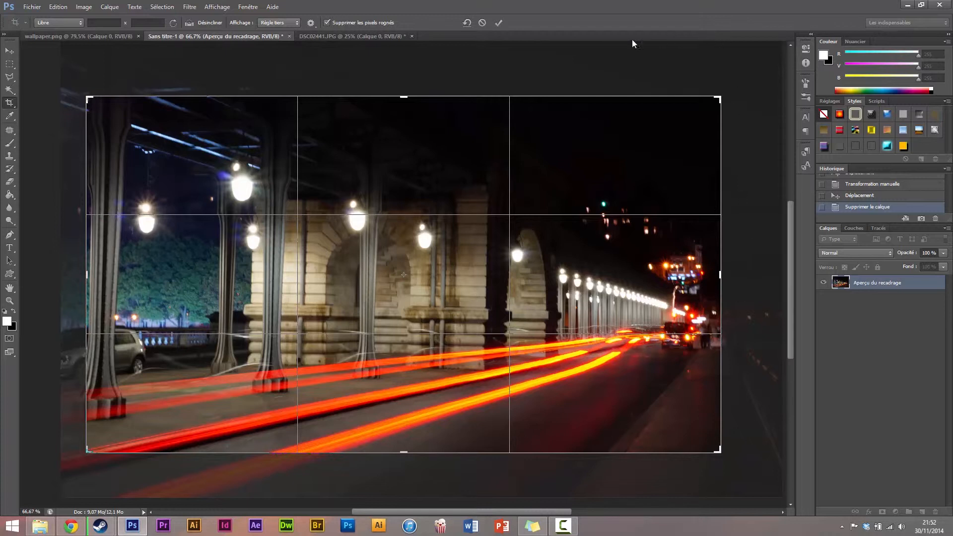
key(Return)
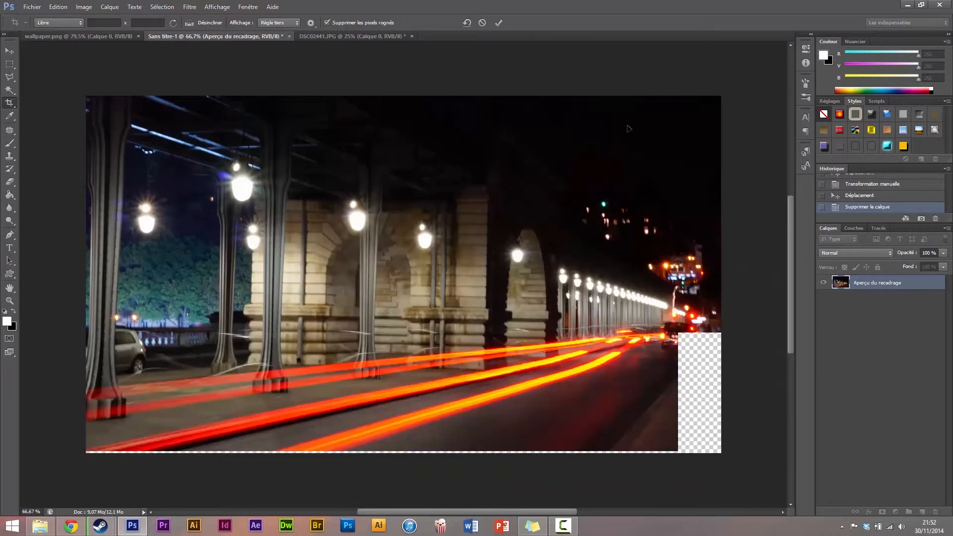
Step: Duplicate the Calque 1 photo layer twice
key(v)
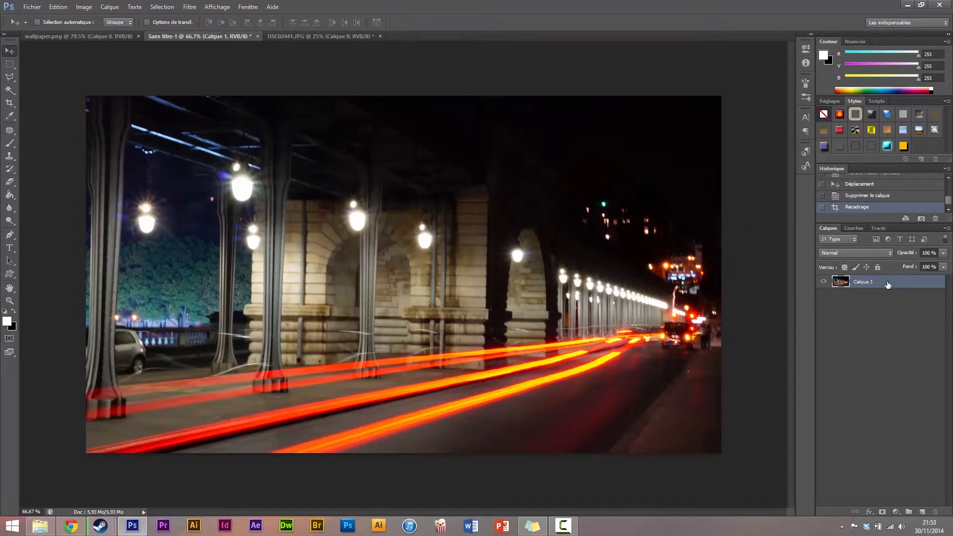
drag(888, 284, 923, 514)
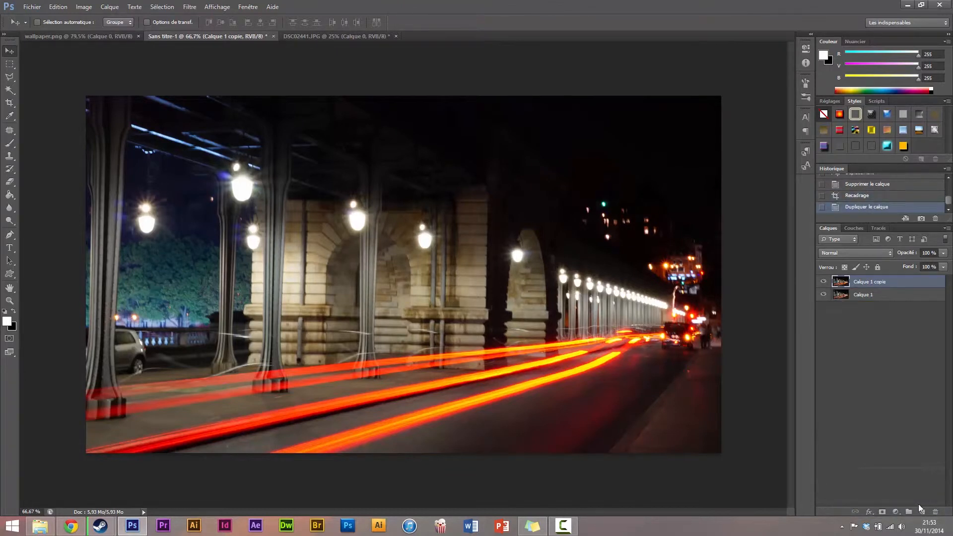
key(ctrl+j)
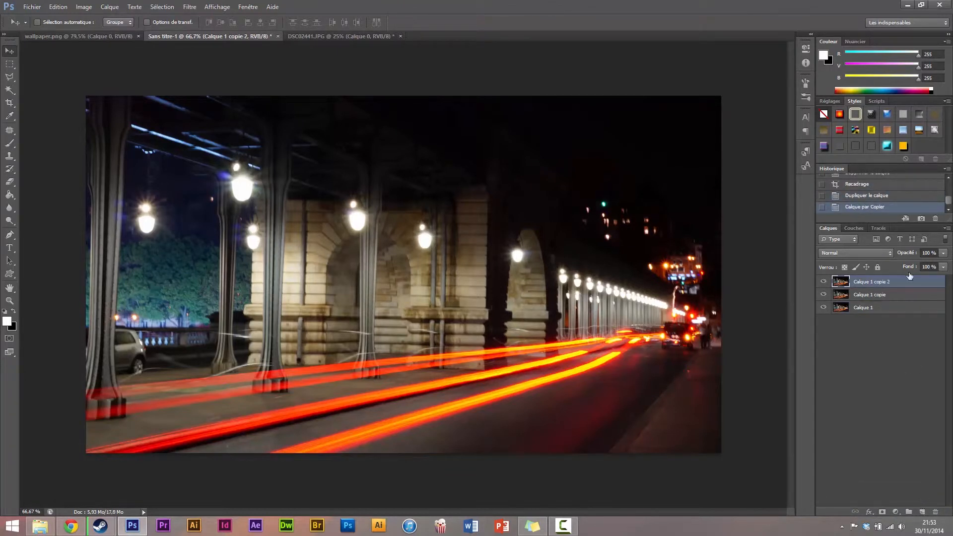
Step: Hide the uppermost layer, Calque 1 copie 2, and select the middle layer, Calque 1 copie
click(887, 295)
click(883, 283)
click(825, 282)
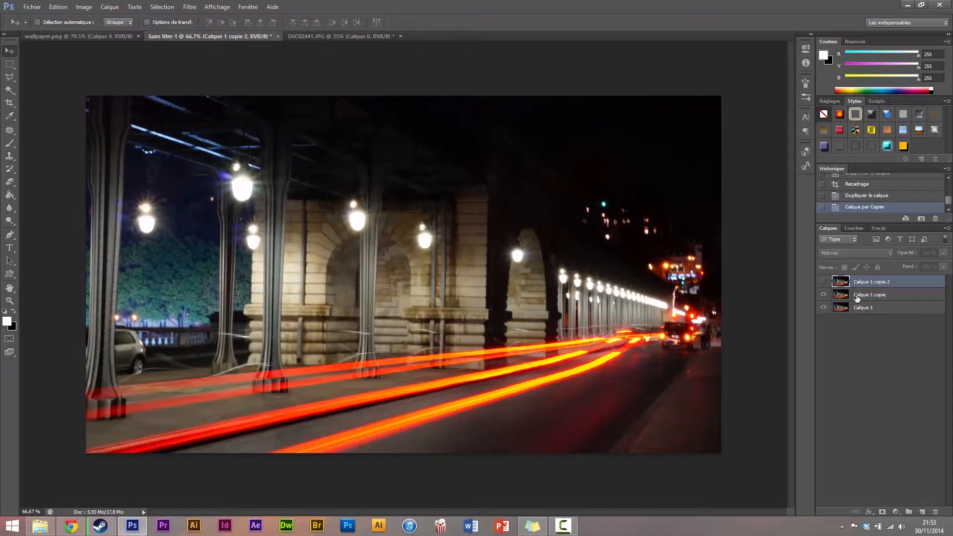
click(919, 296)
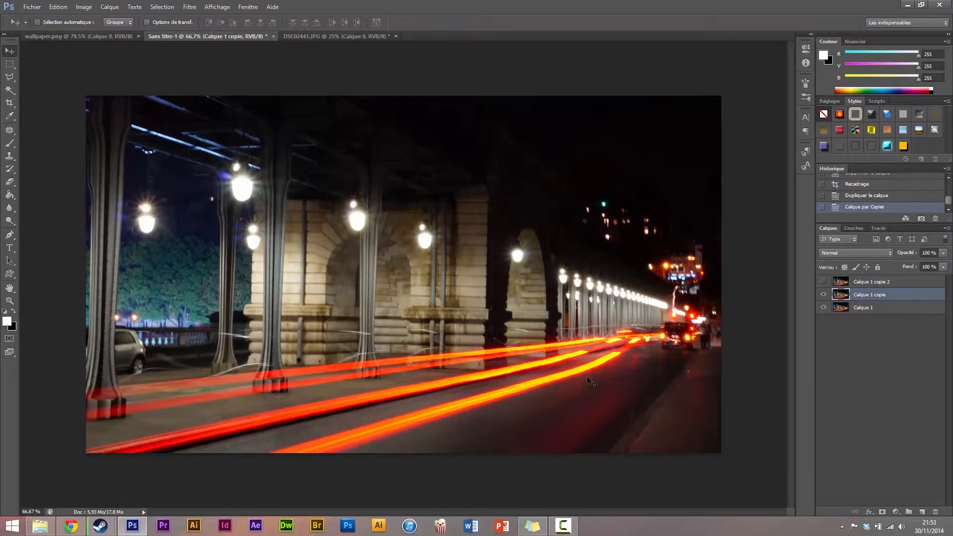
Step: Skew the Calque 1 copie layer horizontally by -45° with a free transform and apply it
click(55, 6)
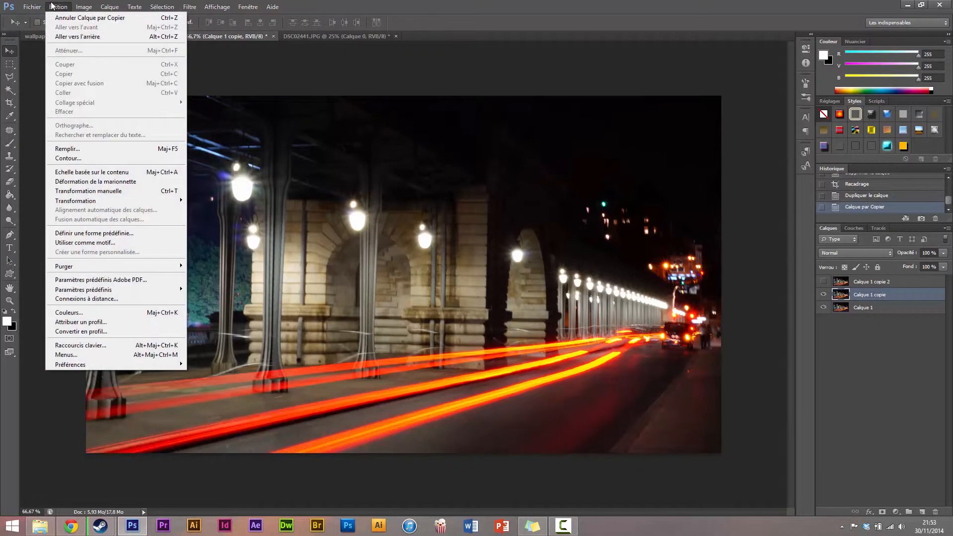
click(141, 190)
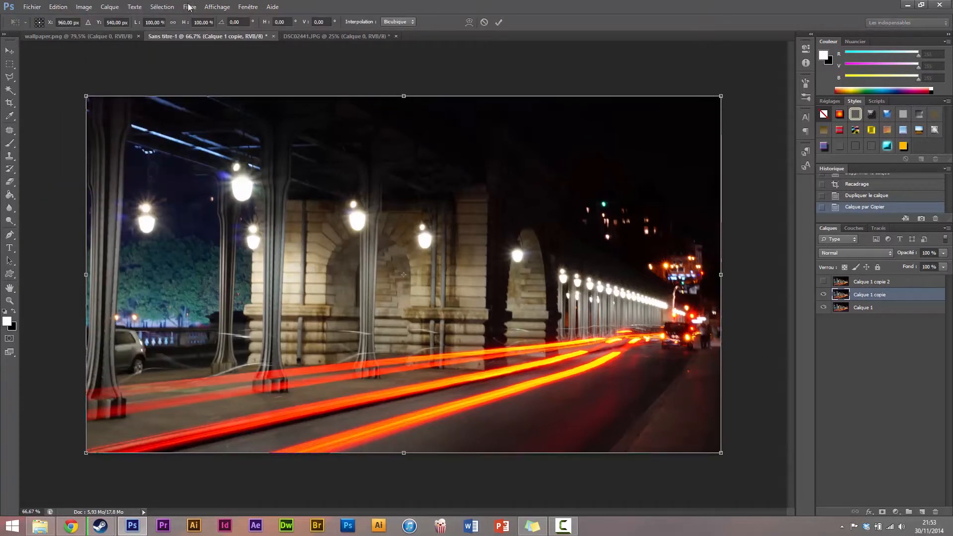
click(279, 22)
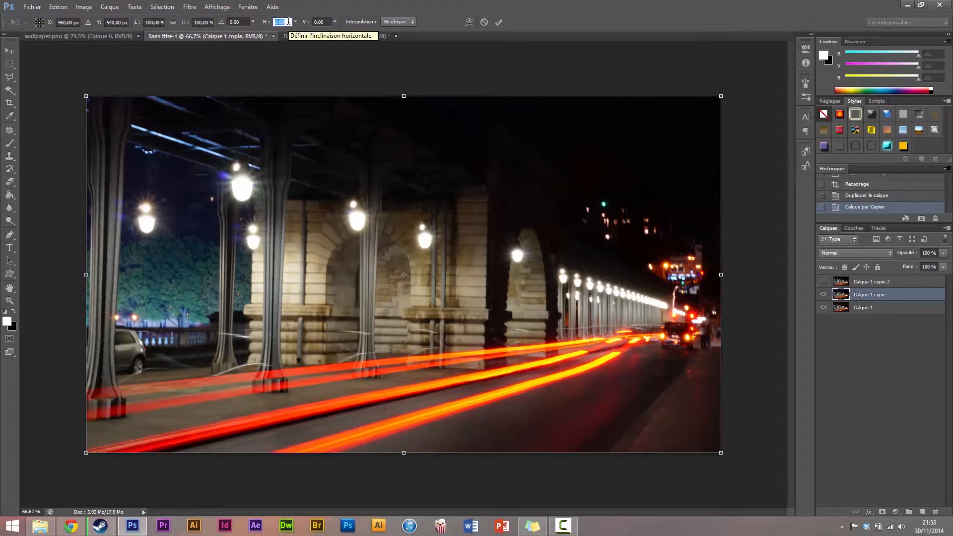
text(-45)
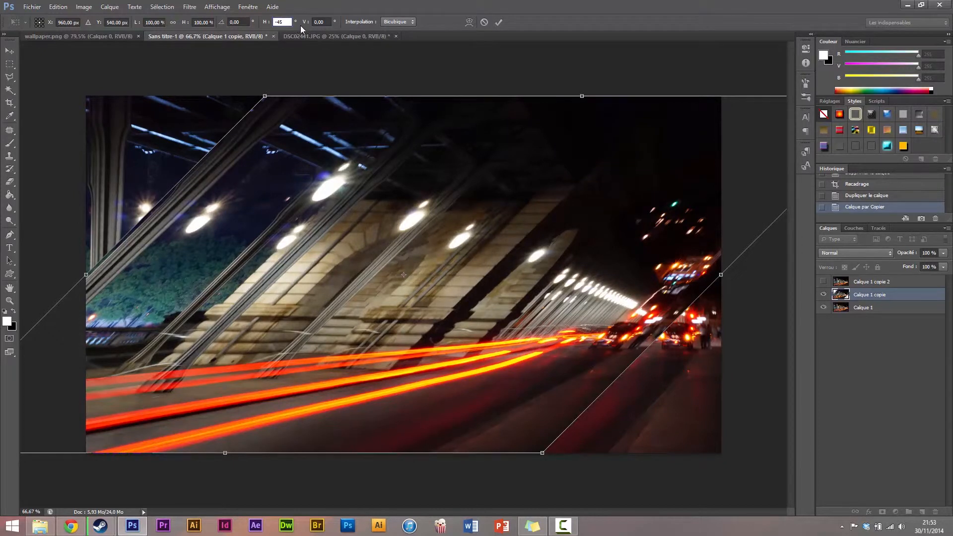
key(Return)
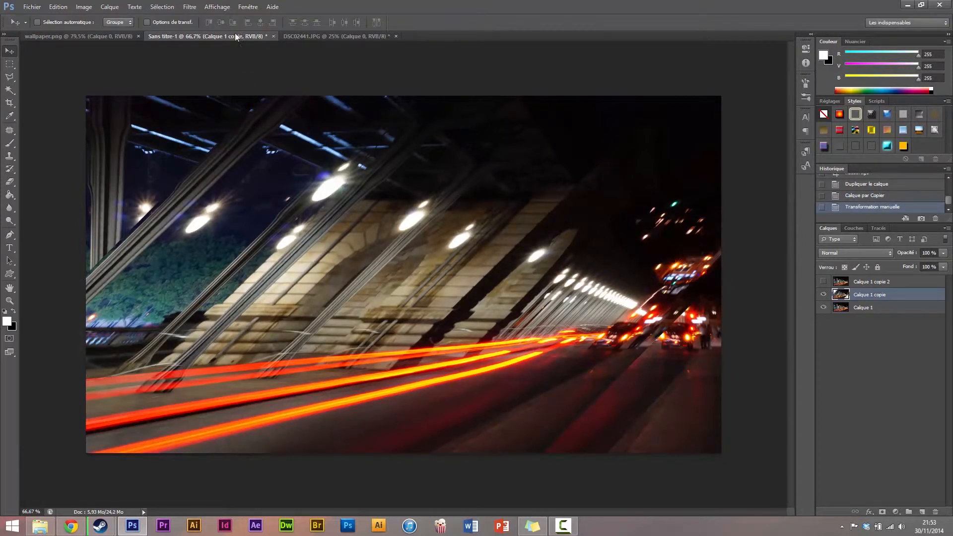
Step: Apply the Mosaic pixelate filter to Calque 1 copie with a cell size of 90
click(197, 8)
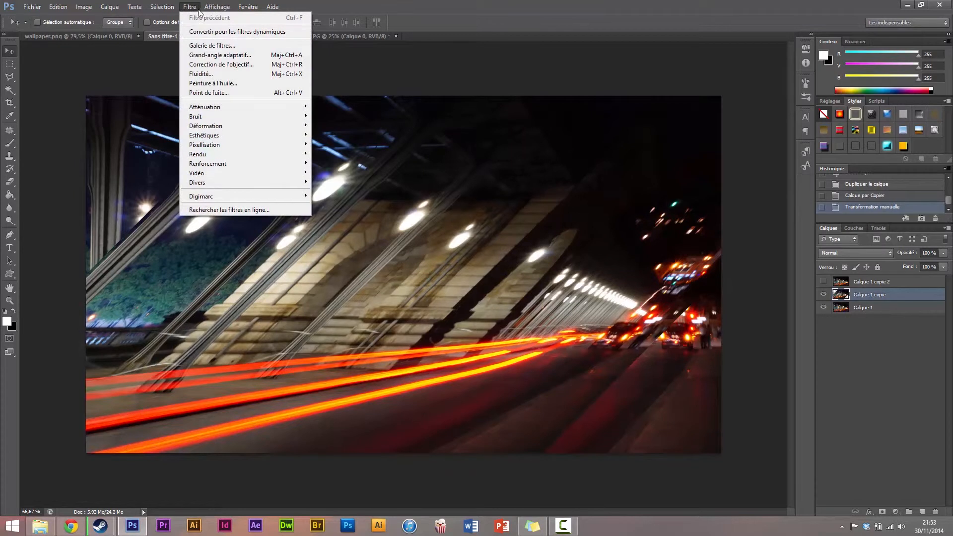
mouse_move(268, 144)
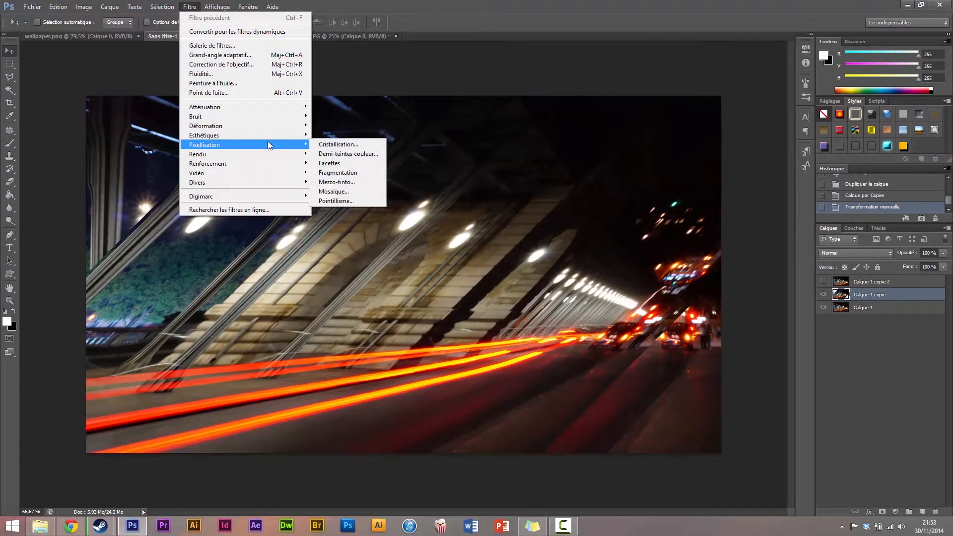
click(359, 191)
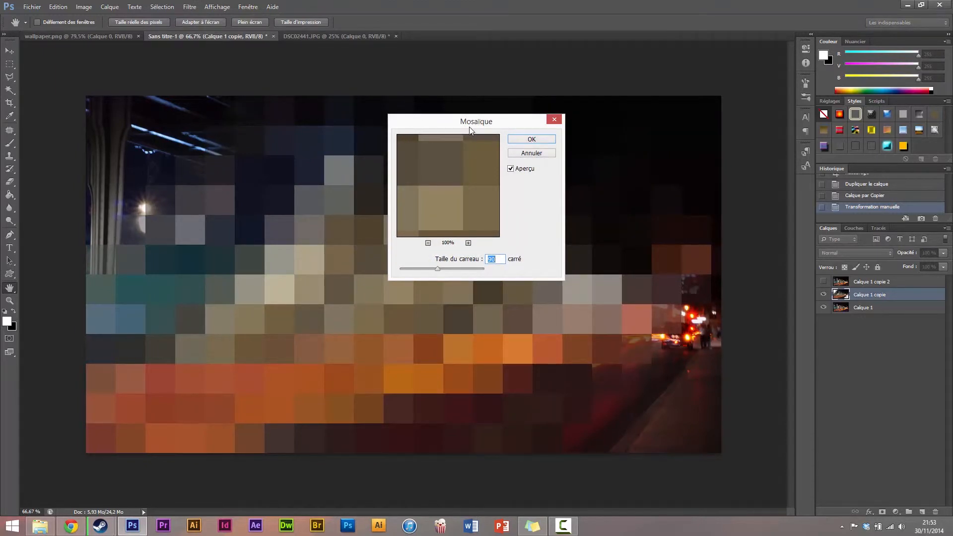
drag(471, 120, 650, 123)
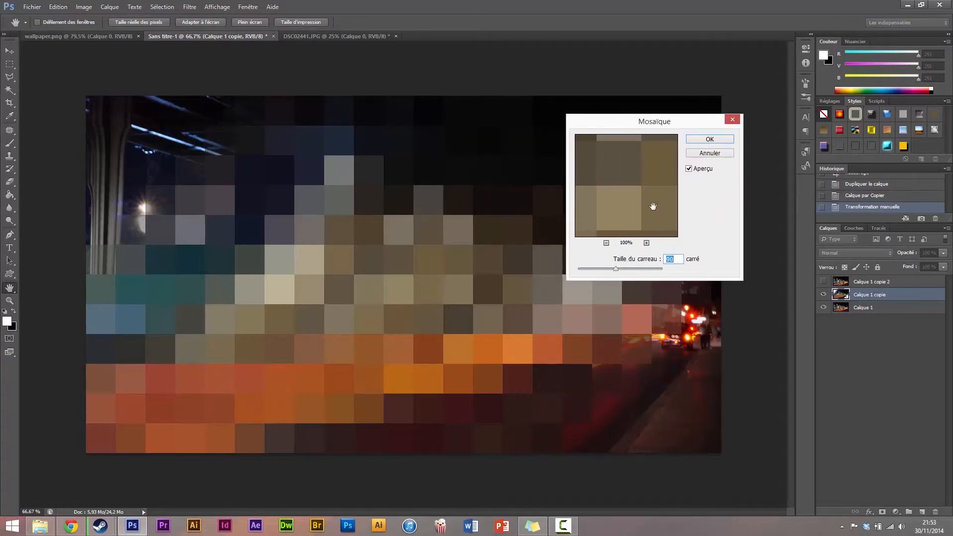
text(100)
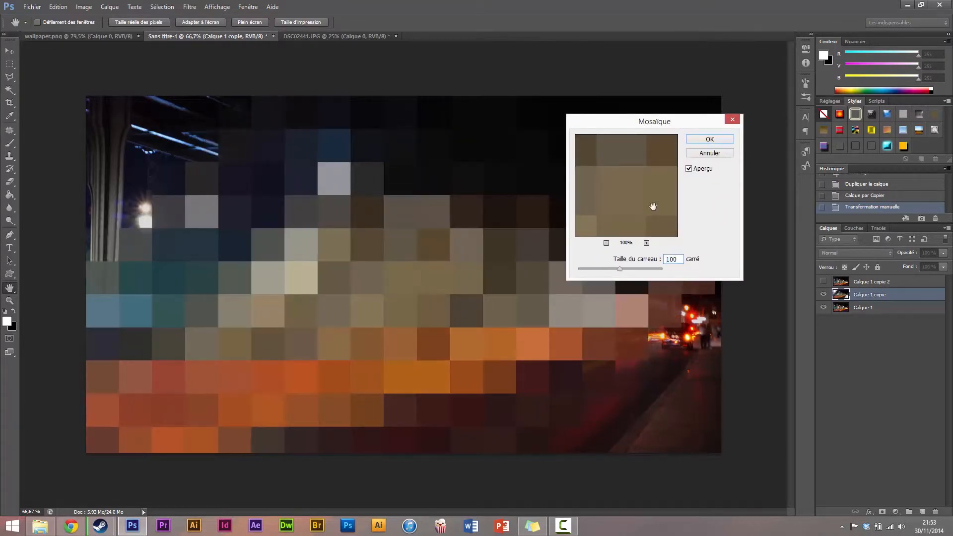
key(BackSpace)
key(BackSpace)
key(BackSpace)
text(90)
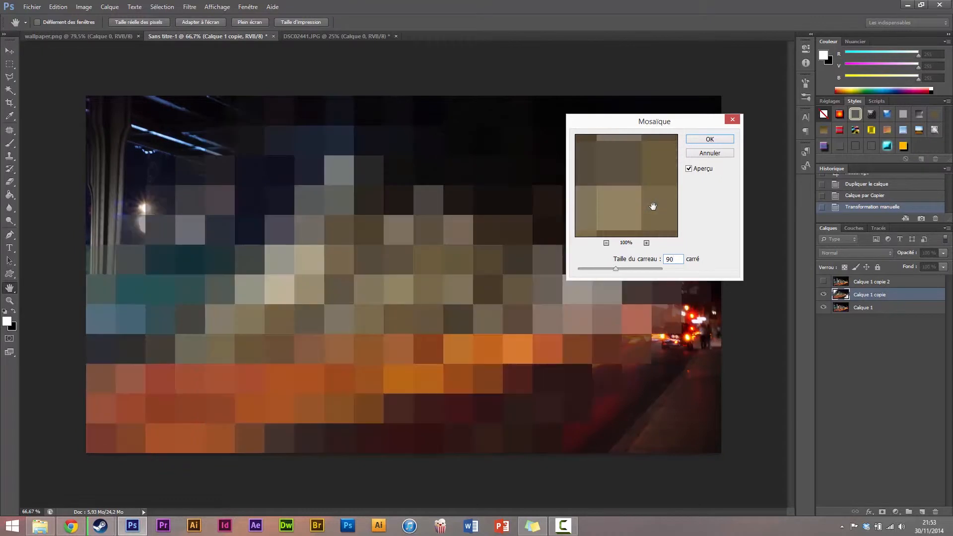
click(702, 141)
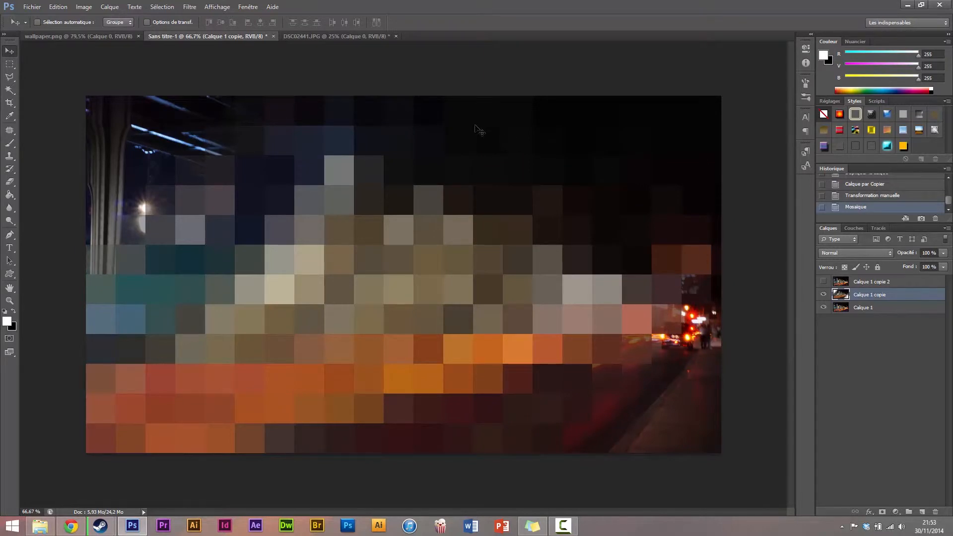
Step: Skew the pixelated Calque 1 copie layer horizontally by 45° with a free transform and apply it
key(ctrl+t)
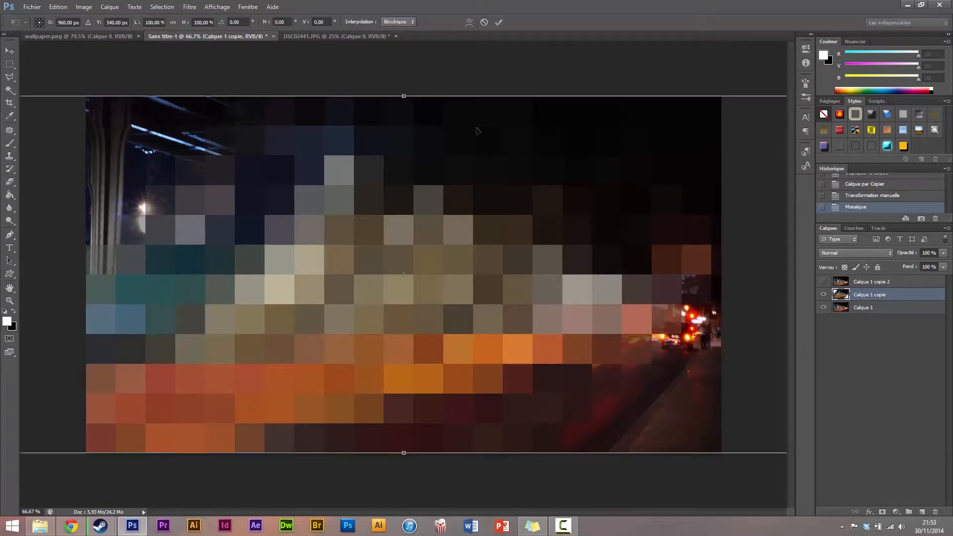
click(280, 22)
text(45)
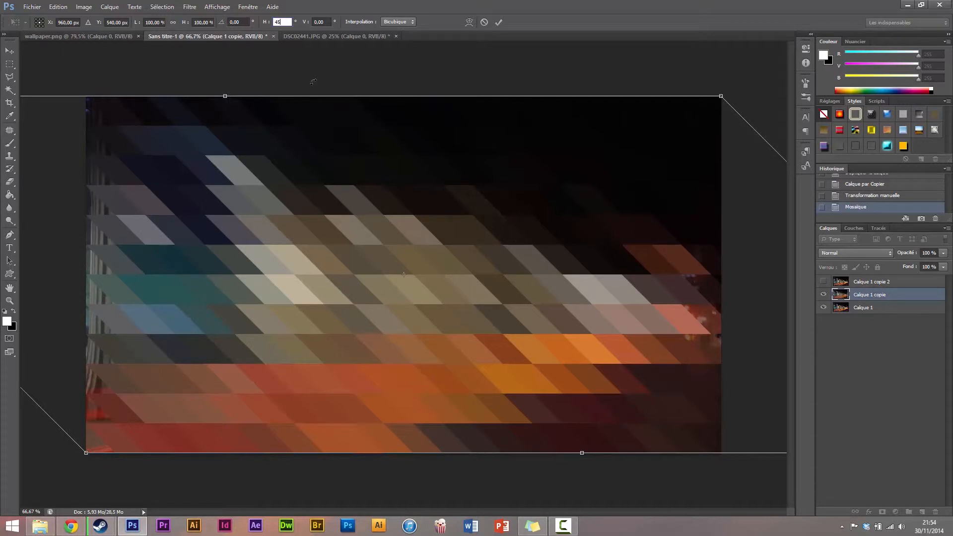
key(Return)
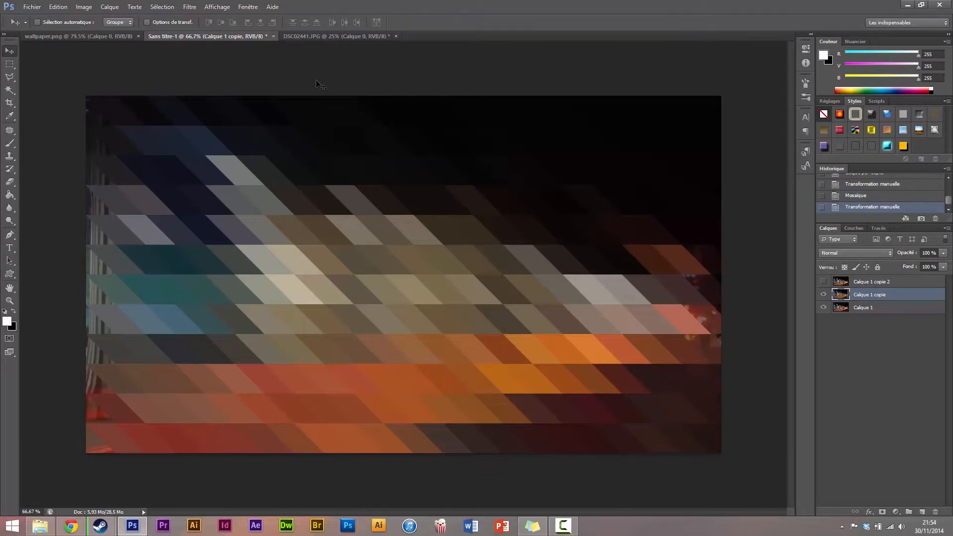
Step: Set the opacity of the Calque 1 copie layer to 70%
click(943, 253)
drag(943, 265, 931, 265)
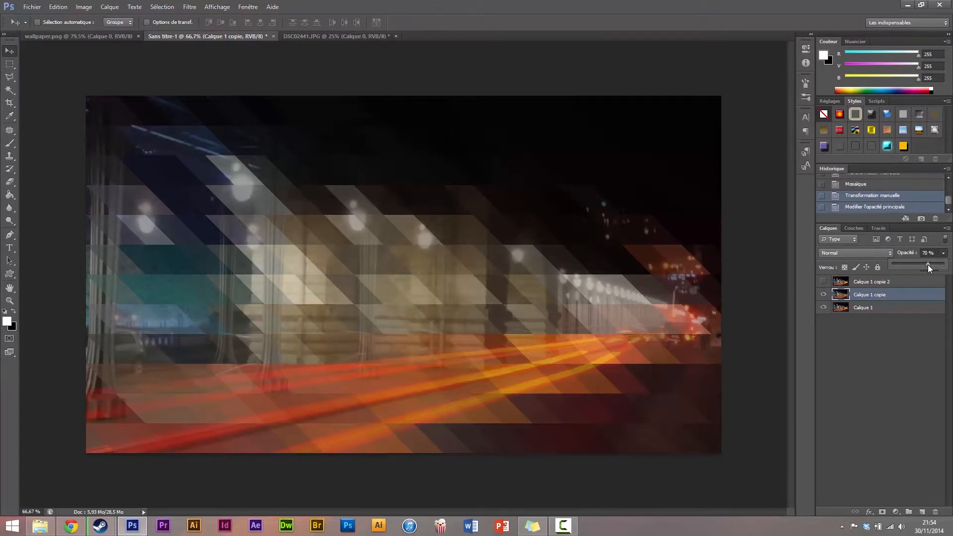
click(929, 253)
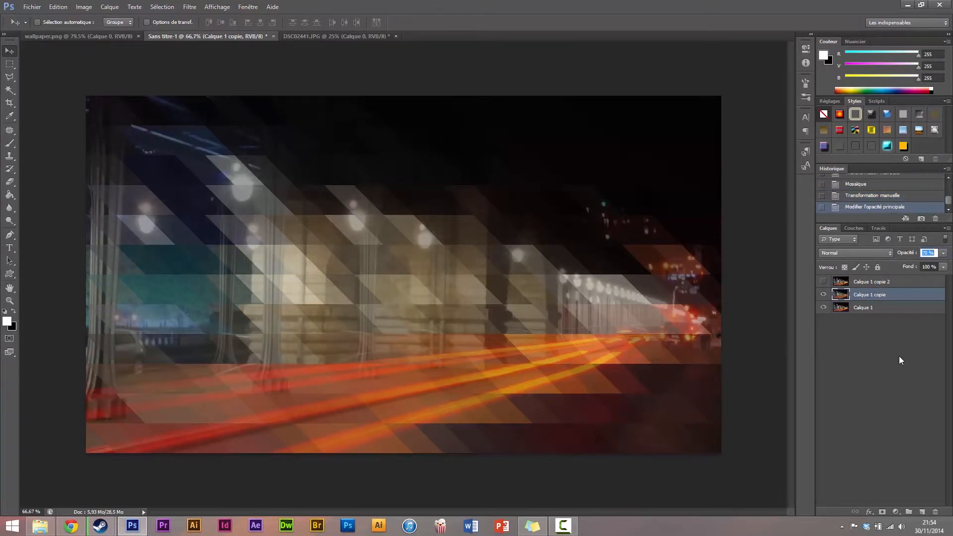
key(Return)
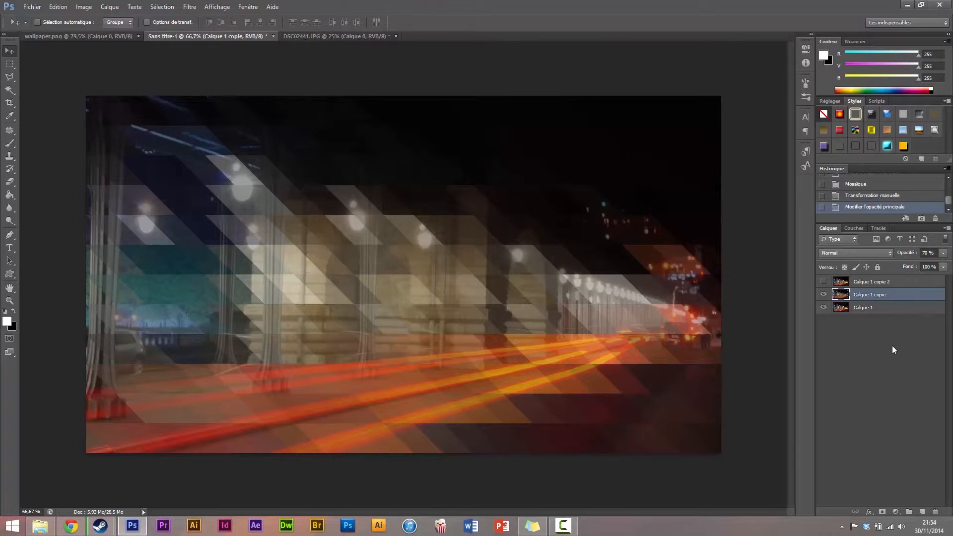
Step: Show the Calque 1 copie 2 layer, select it, and skew it horizontally by 45° with a free transform
click(824, 282)
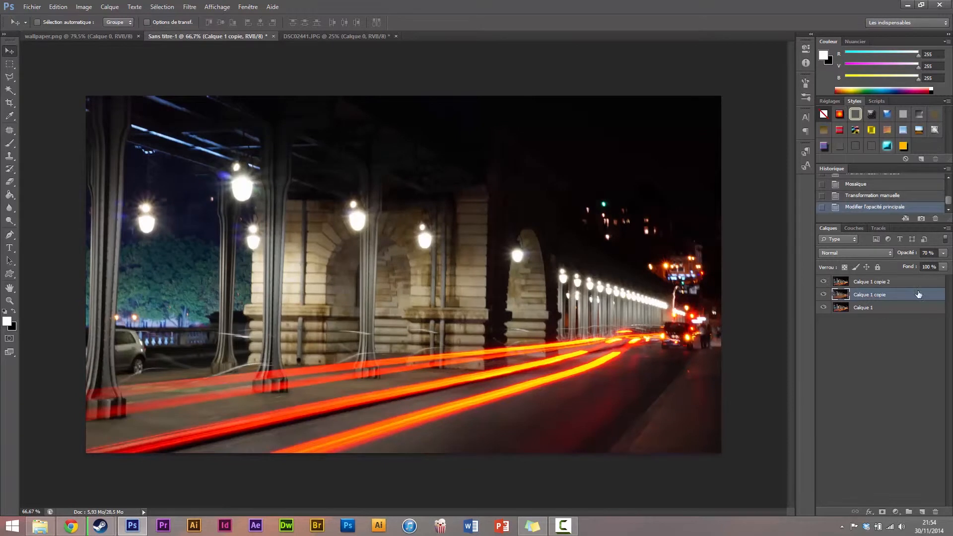
click(903, 283)
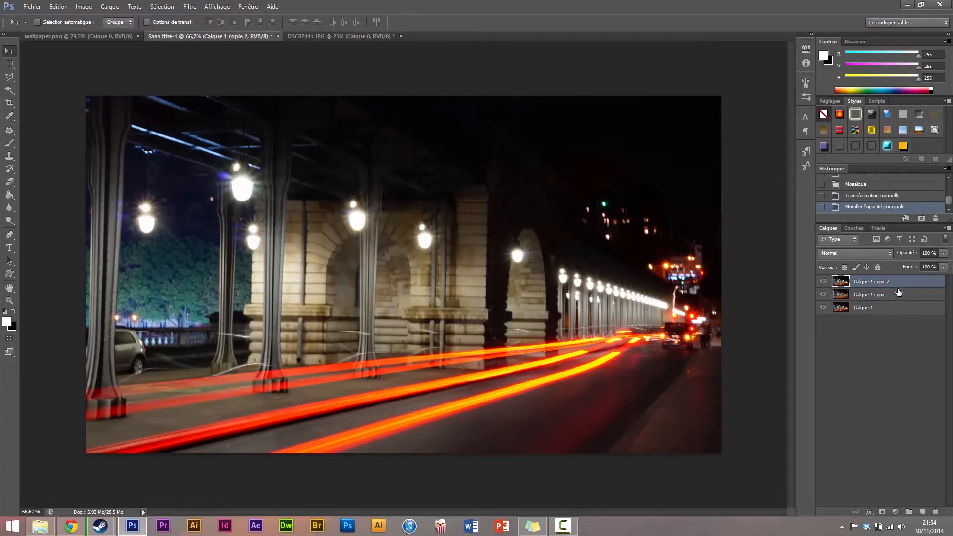
key(ctrl+t)
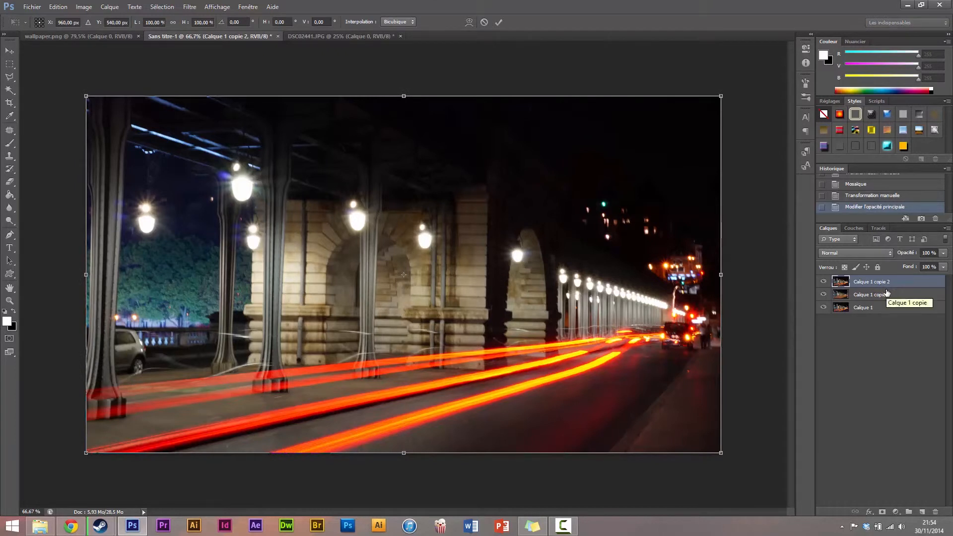
click(263, 22)
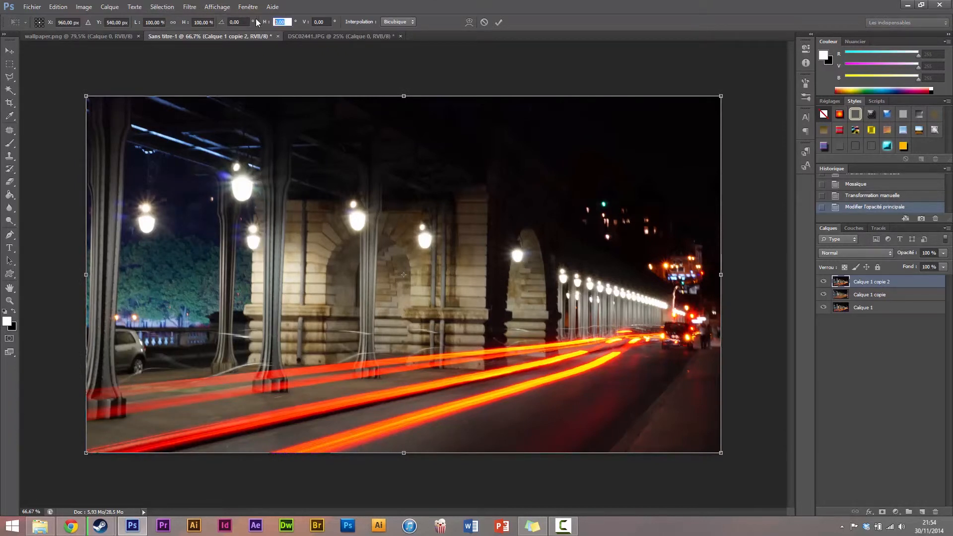
text(45)
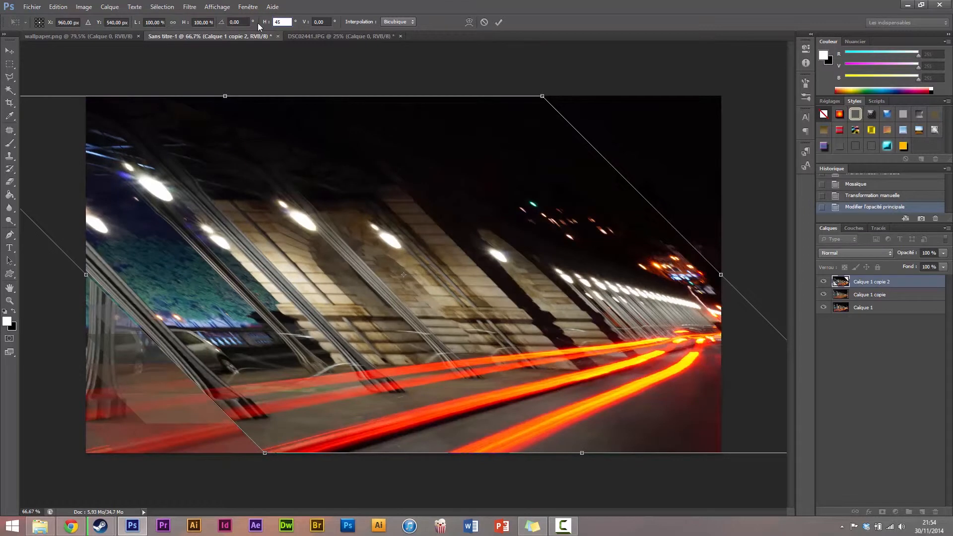
key(Return)
key(Return)
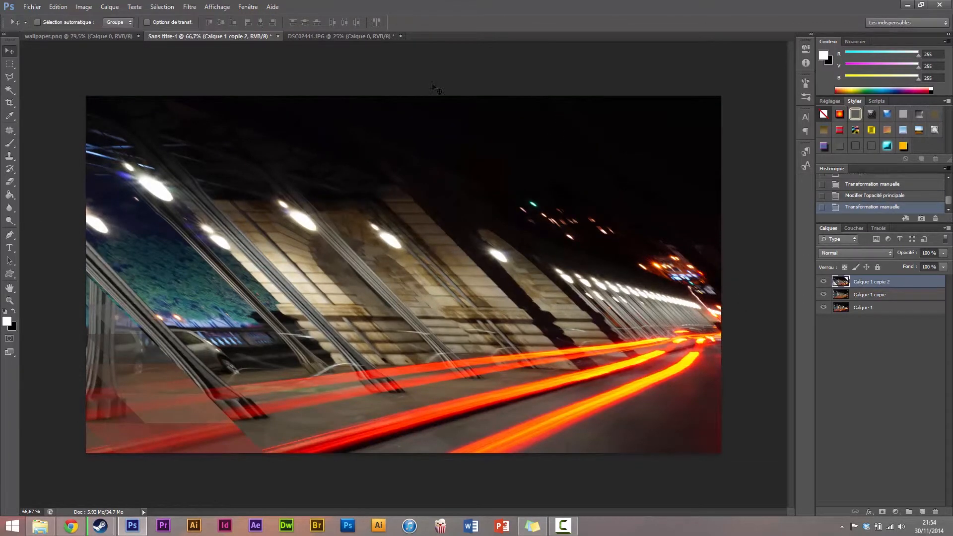
Step: Reapply the last Mosaic filter to Calque 1 copie 2 and skew the layer horizontally by -45°
click(193, 8)
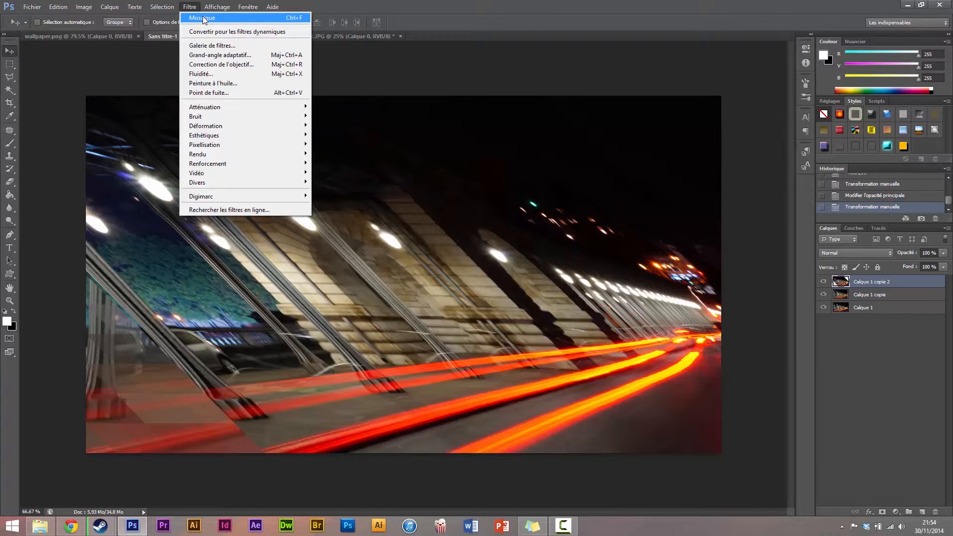
click(204, 19)
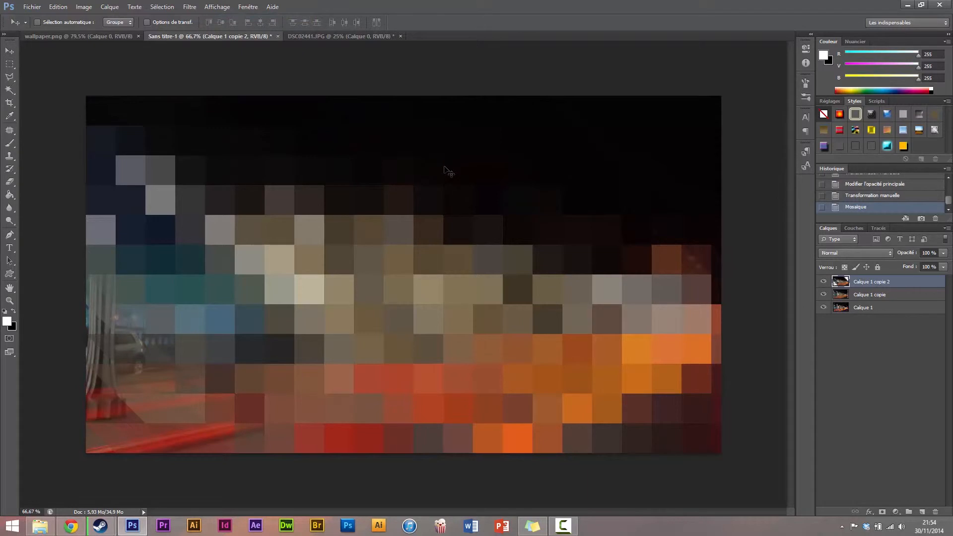
key(ctrl+t)
click(278, 22)
text(-45)
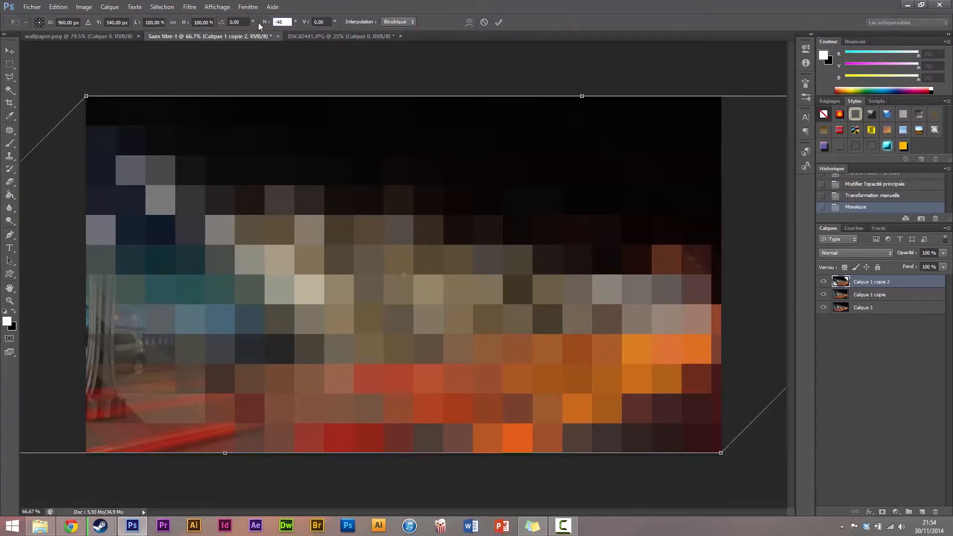
key(Return)
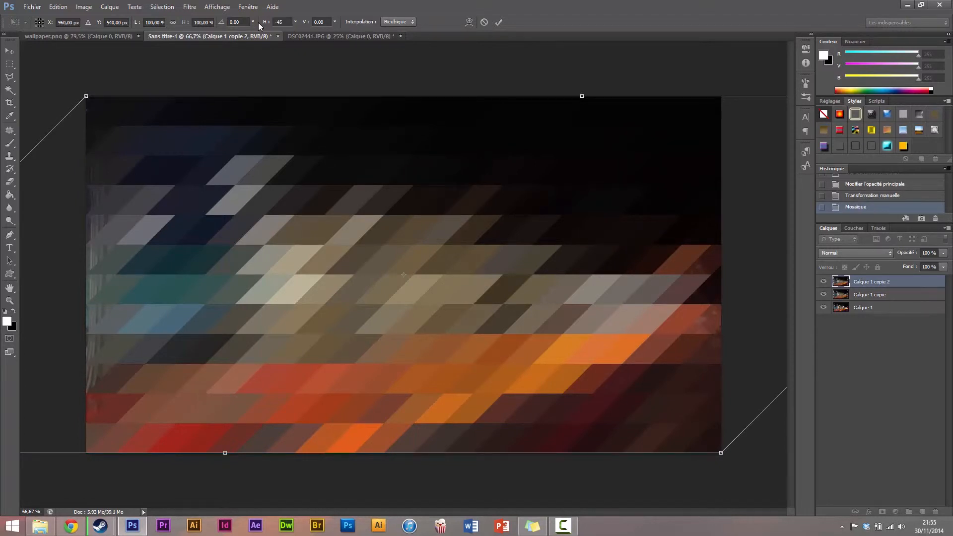
key(Return)
Step: Set the opacity of the Calque 1 copie 2 layer to 70%
click(943, 254)
click(923, 292)
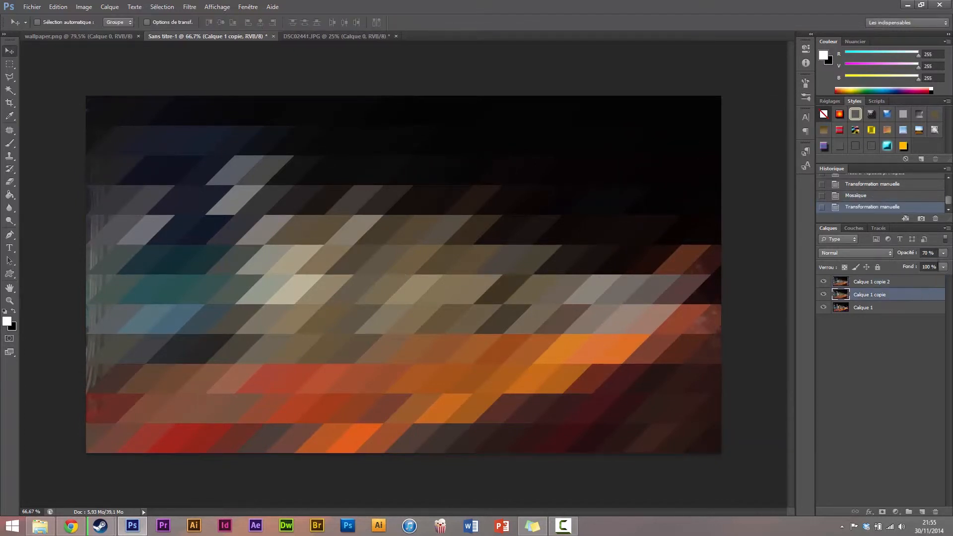
click(929, 284)
click(943, 254)
drag(942, 264, 928, 263)
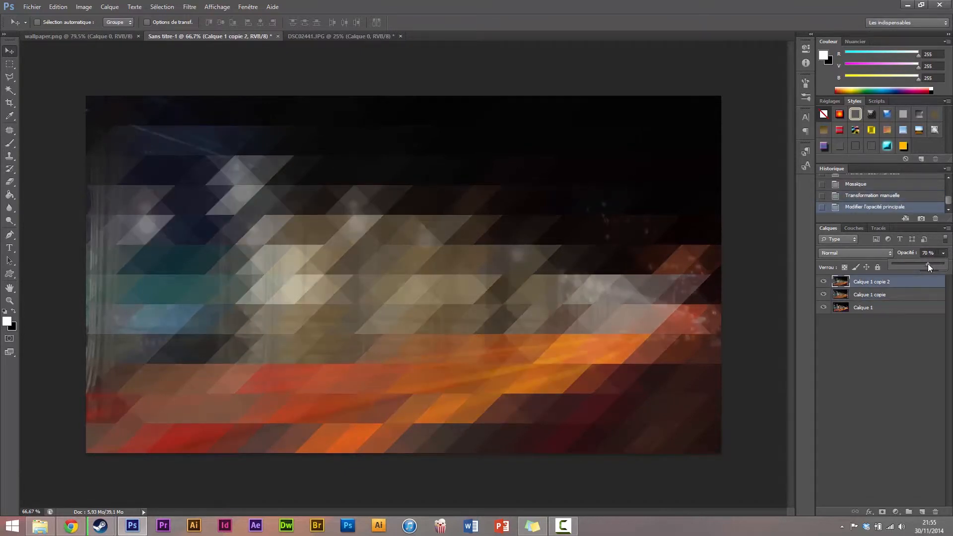
click(933, 283)
Step: Apply a Curves adjustment to the Calque 1 layer, darkening the shadows from input 46 to output 23 and raising the highlights
click(900, 309)
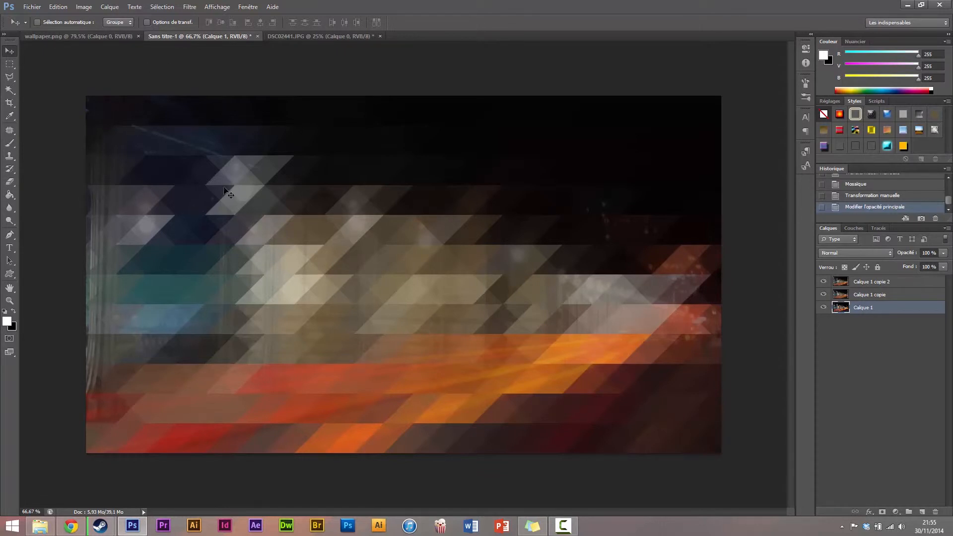
click(62, 7)
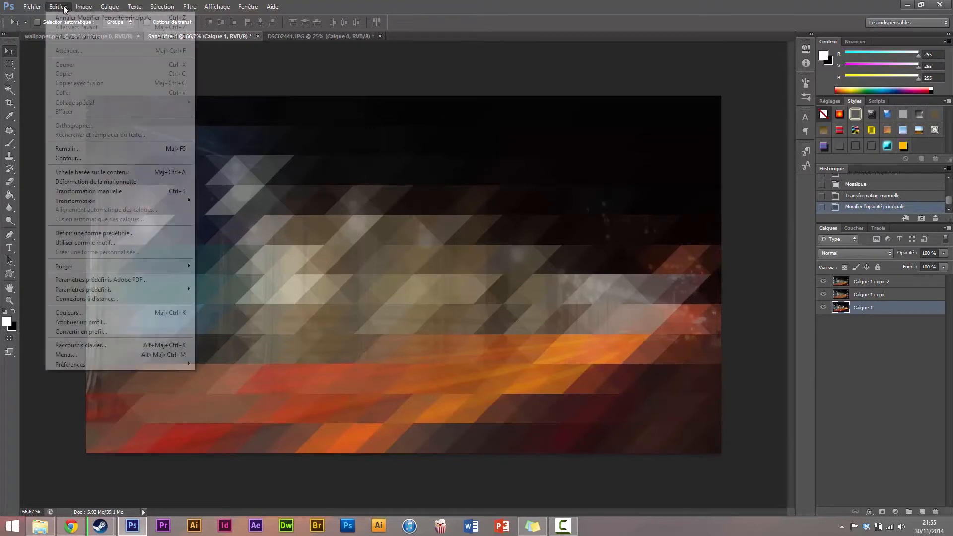
mouse_move(105, 32)
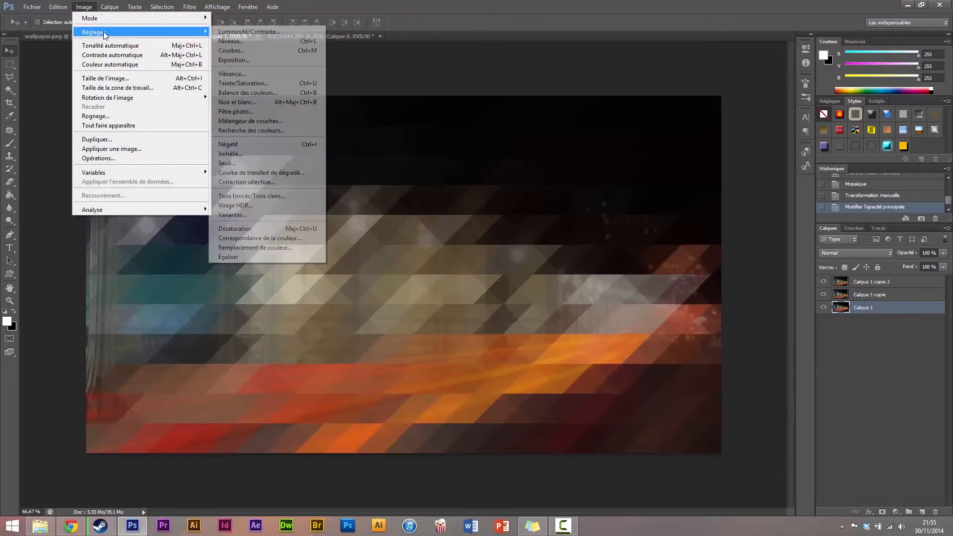
click(248, 51)
drag(672, 130, 647, 103)
drag(614, 248, 614, 259)
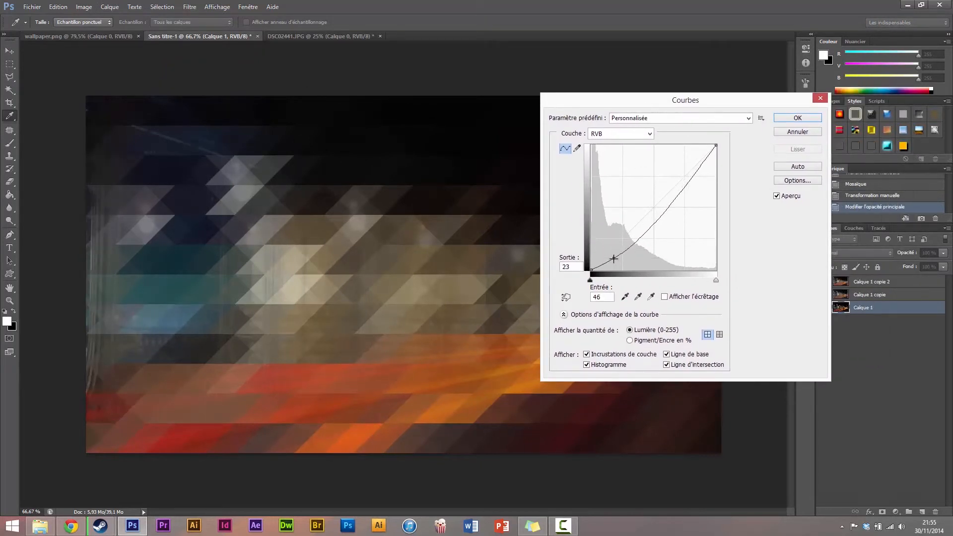
drag(688, 178, 688, 162)
click(800, 118)
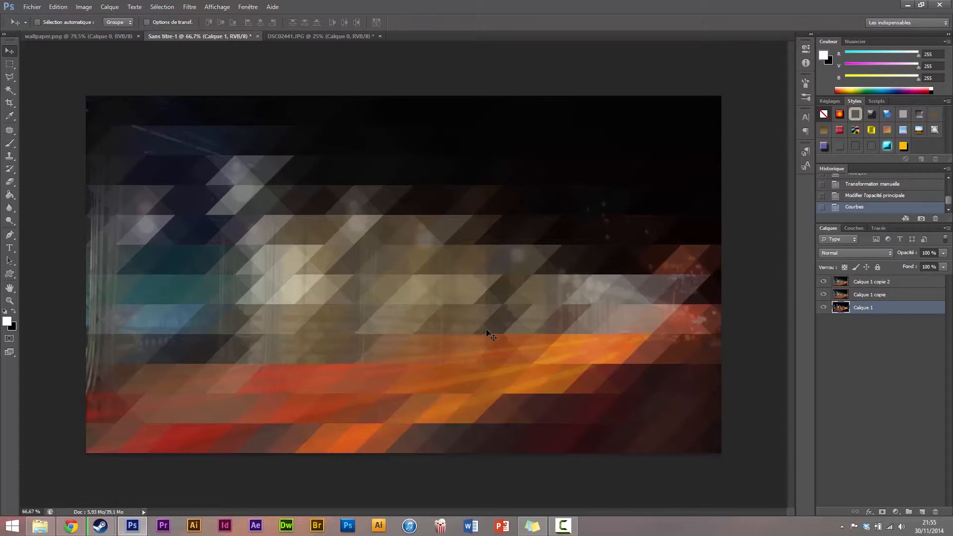
Step: Examine the overlapping mosaic facets up close at 200% zoom across the middle of the image
key(z)
click(495, 340)
click(514, 342)
drag(234, 283, 602, 292)
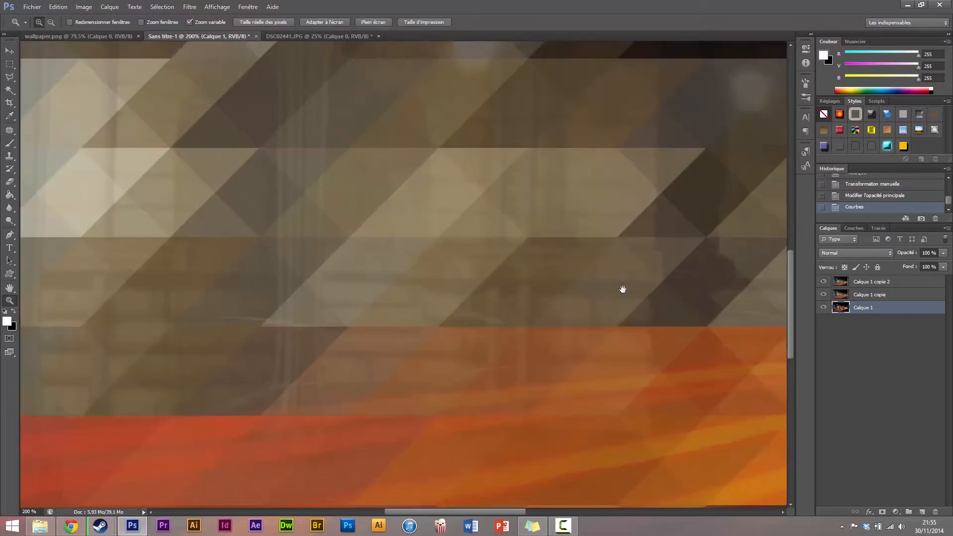
drag(125, 253, 381, 299)
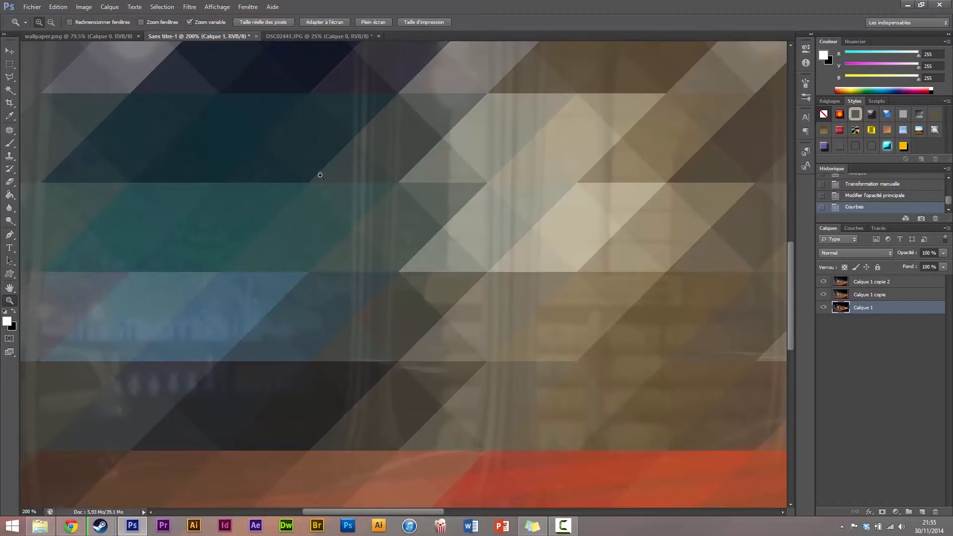
Step: Select the Calque 1 copie 2 layer and compare the whole mosaic with the finished wallpaper.png
click(865, 283)
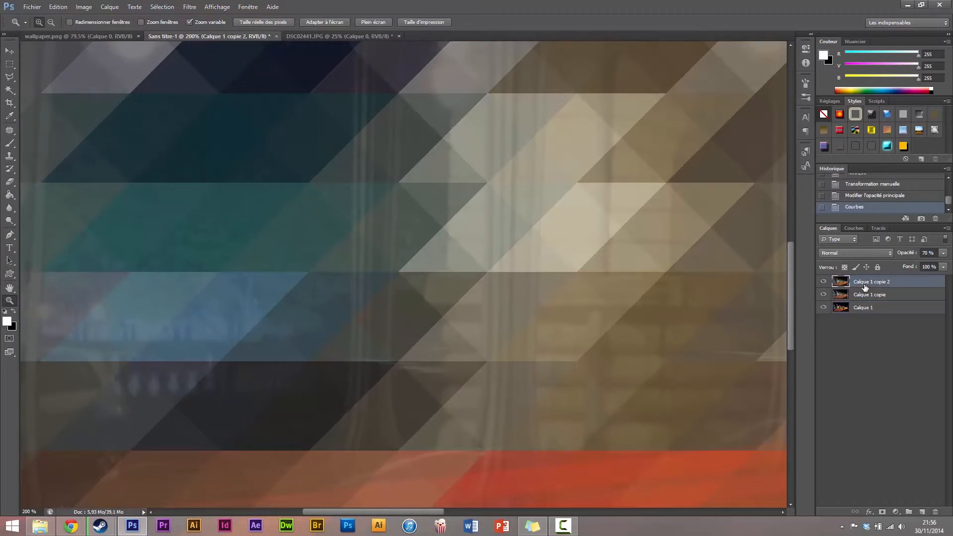
right_click(313, 233)
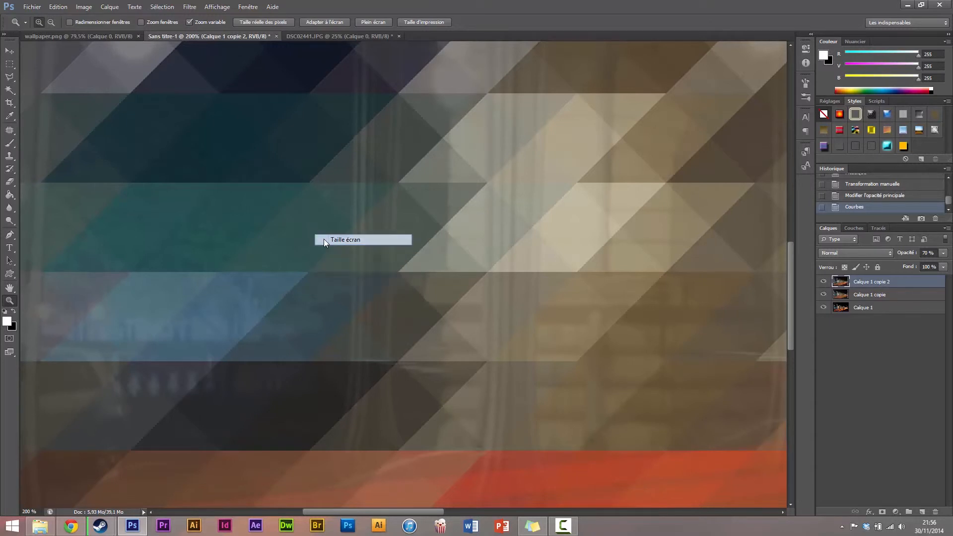
click(324, 239)
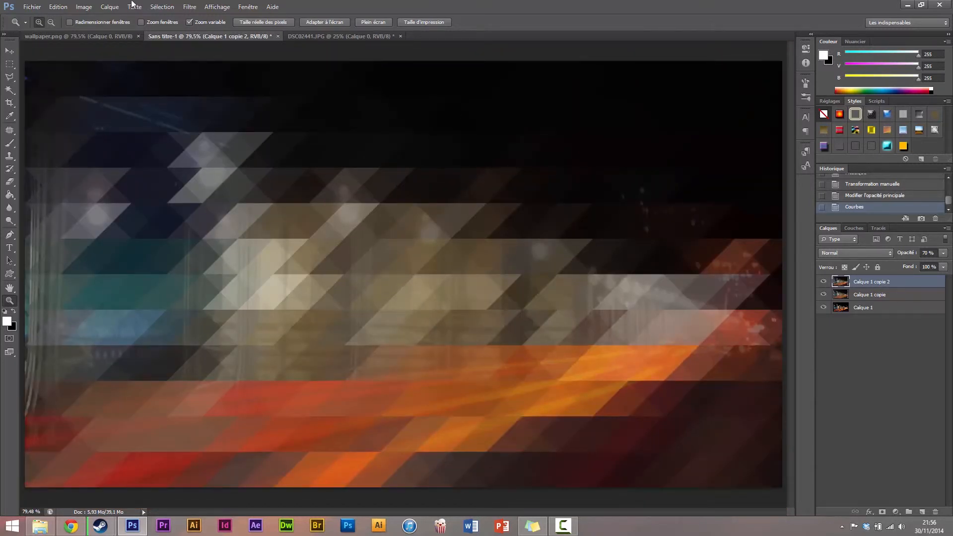
click(91, 31)
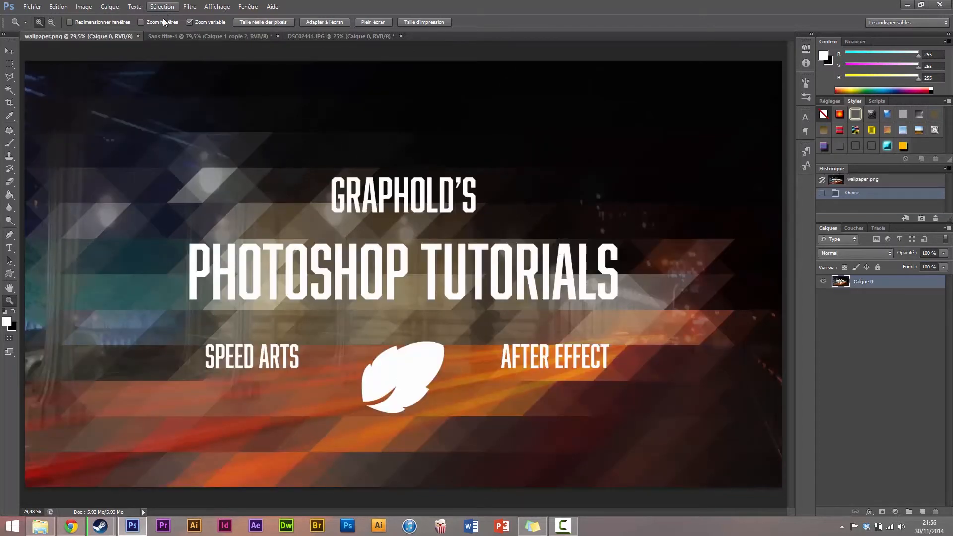
click(174, 37)
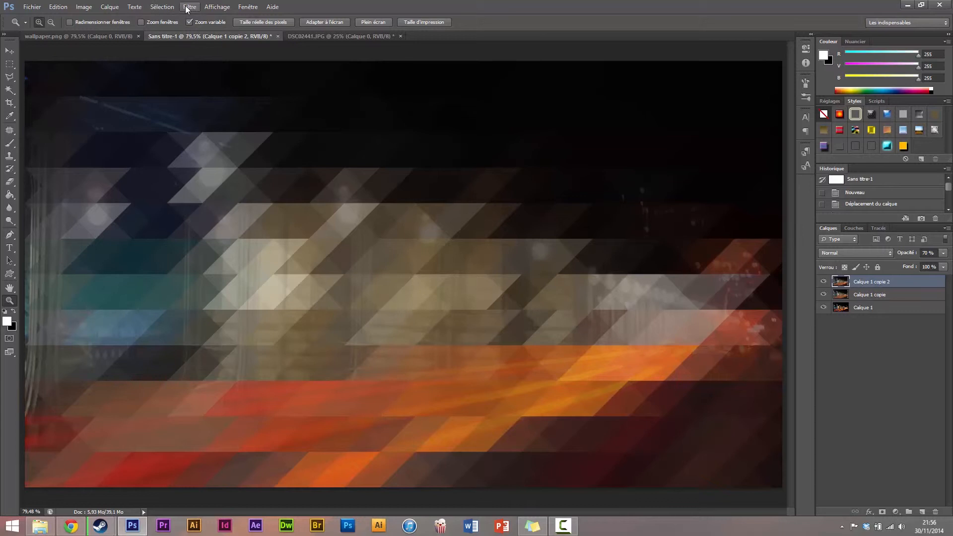
Step: Add a vertical guide at the 50% position, through the centre of the canvas
click(213, 8)
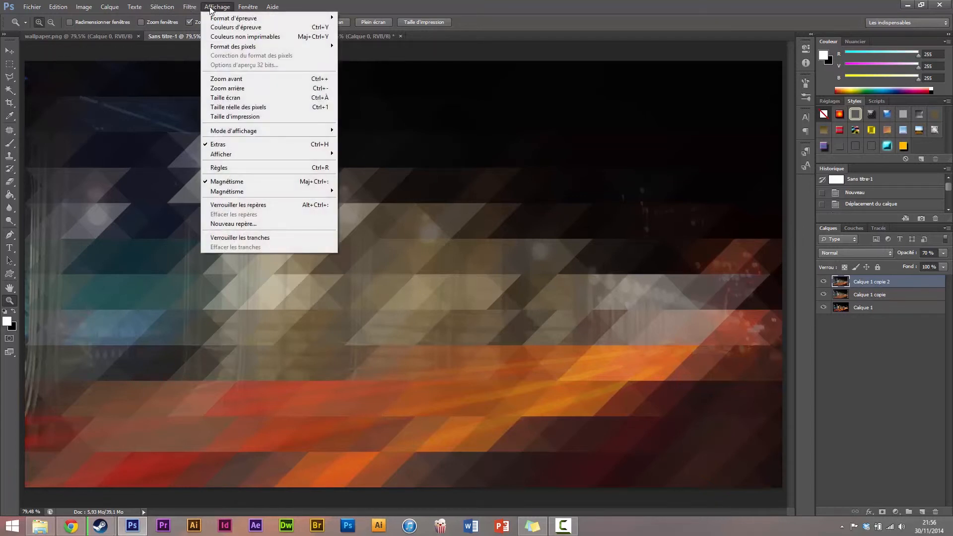
click(211, 9)
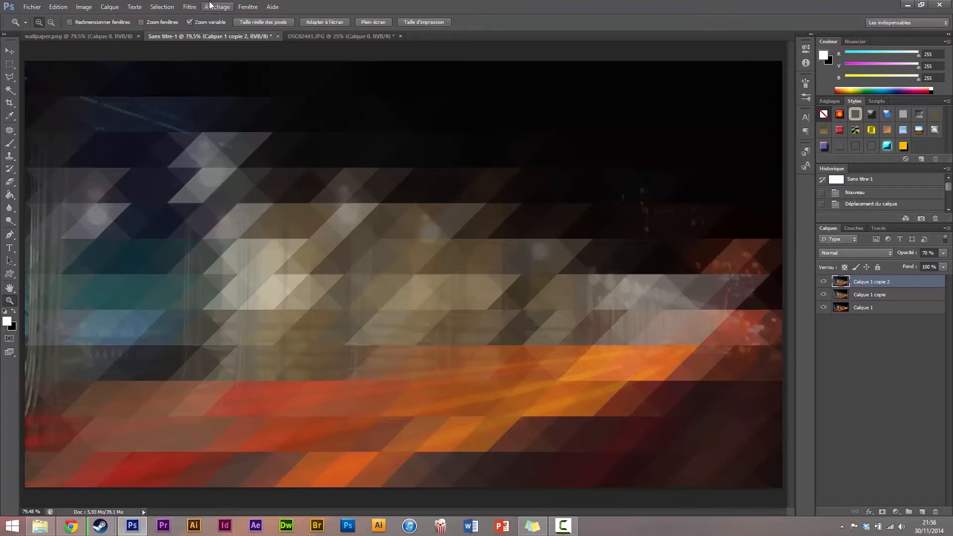
click(209, 6)
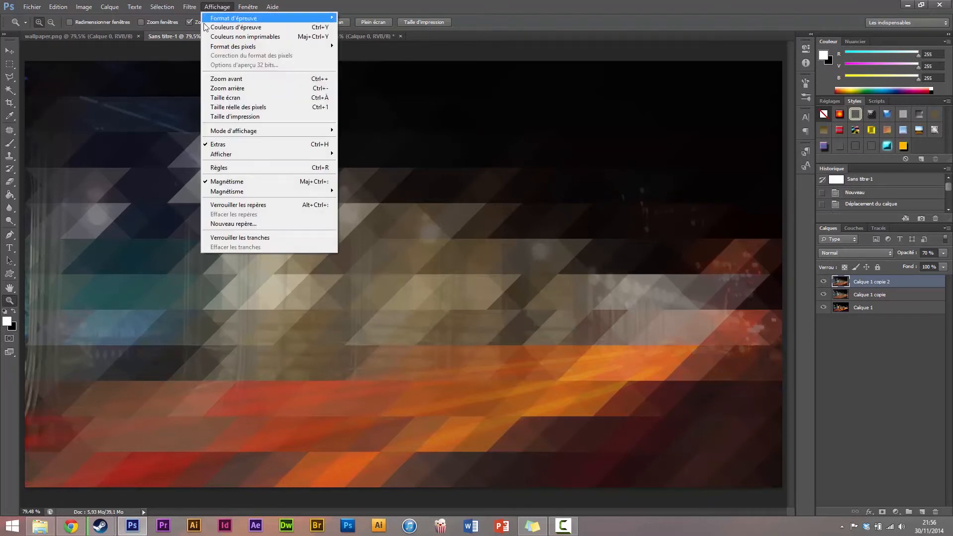
click(281, 224)
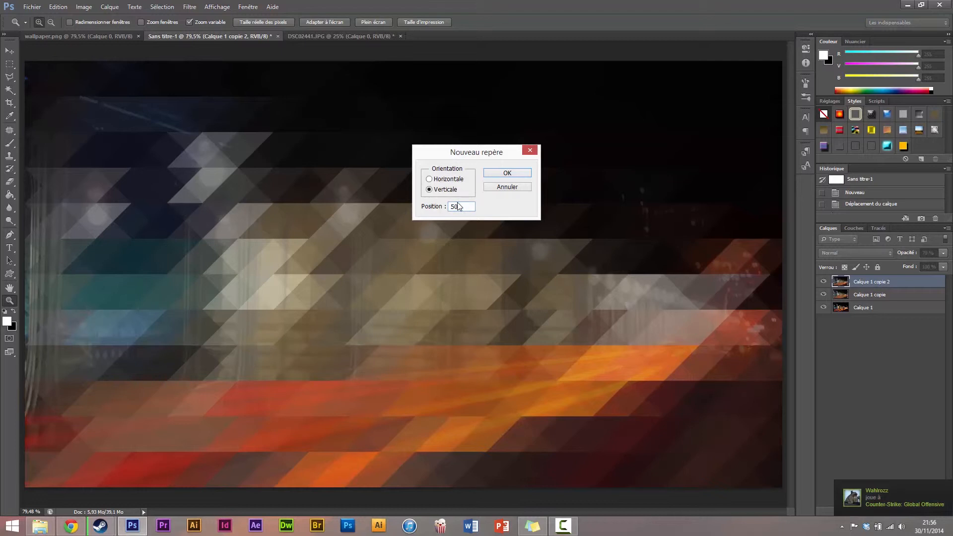
click(492, 171)
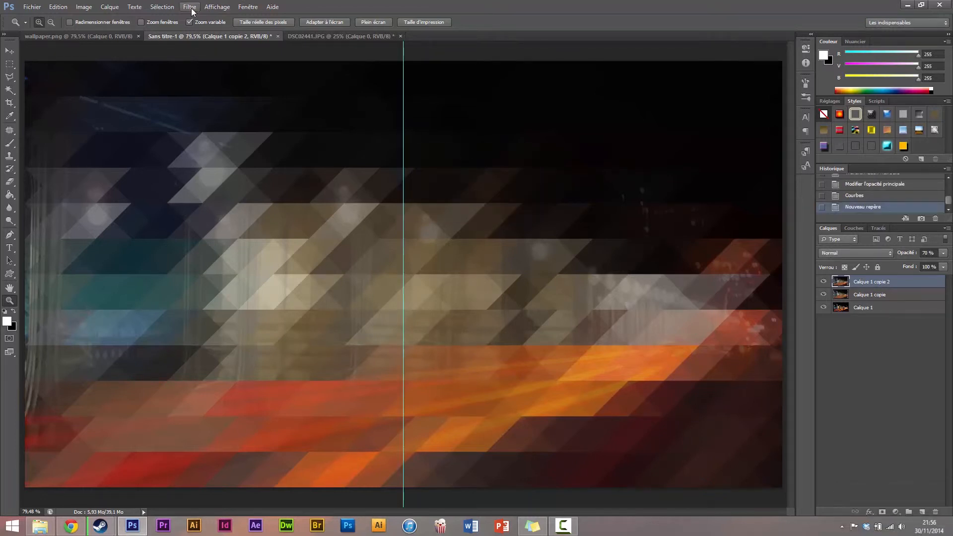
Step: Add a horizontal guide at the 50% position, through the centre of the canvas
click(212, 7)
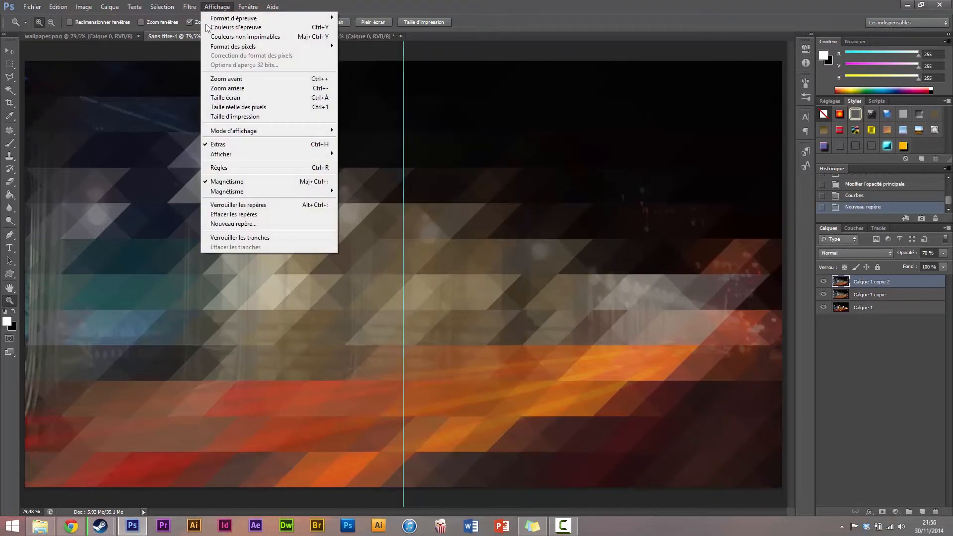
click(264, 223)
click(429, 180)
text(50)
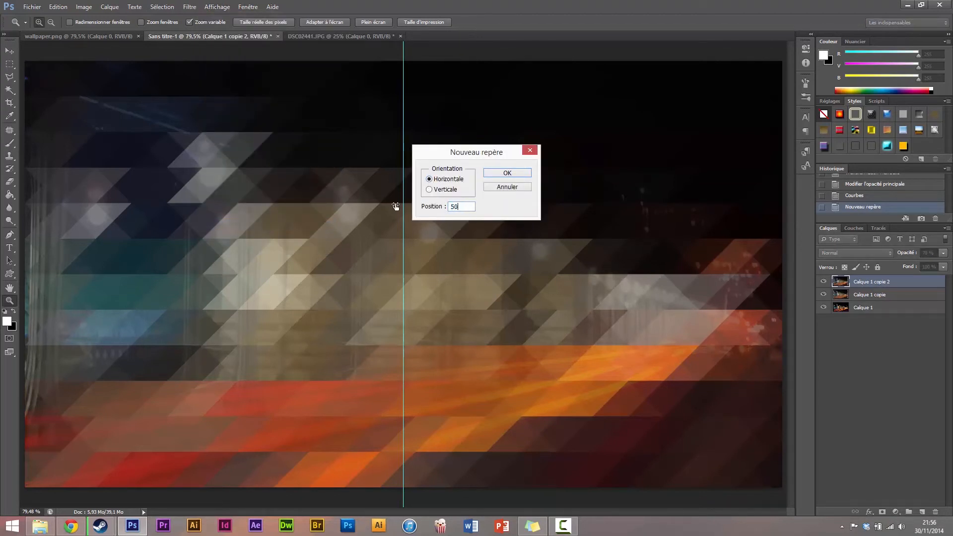
click(524, 177)
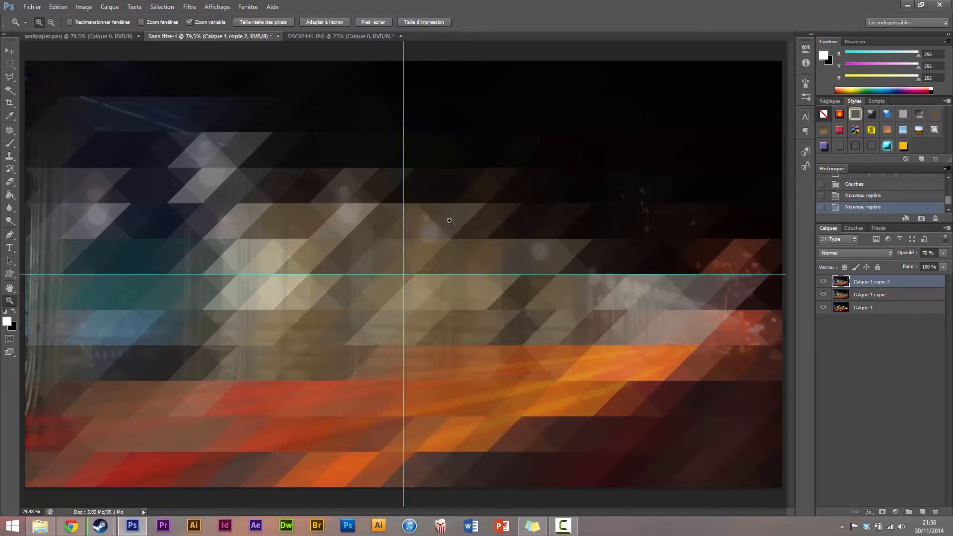
Step: Add the title text GRAPHOLD'S in white Abolition-Regular in the upper part of the canvas and reduce it to 32 pt
click(10, 248)
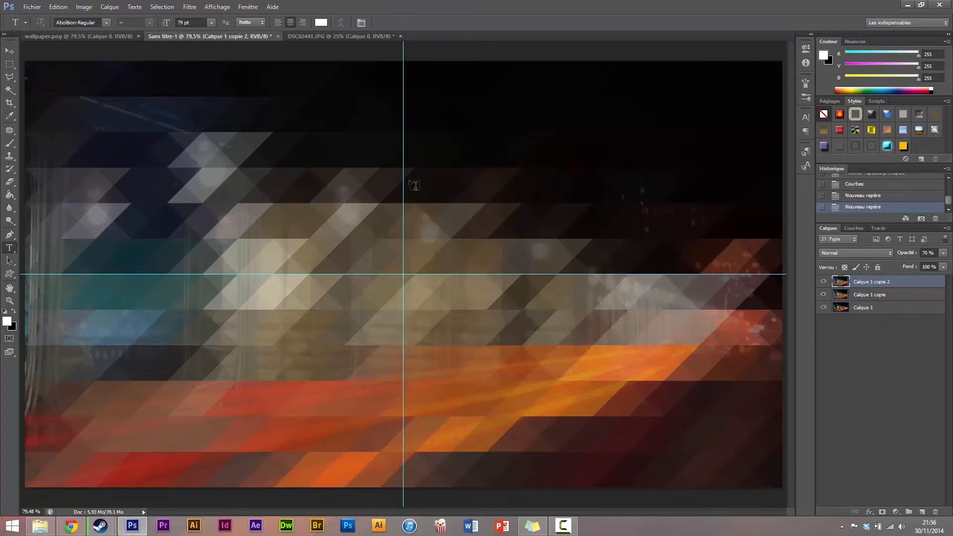
click(240, 188)
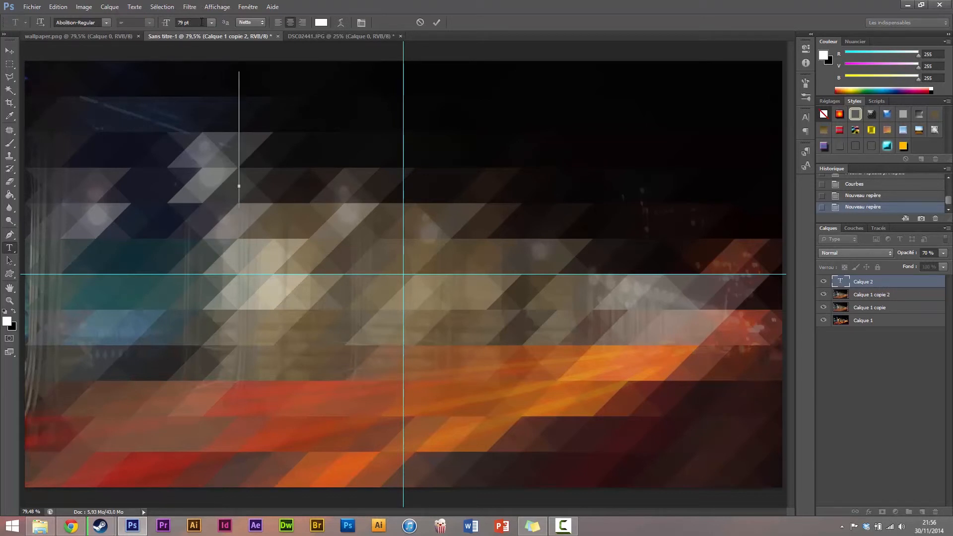
text(GRA)
text(PHOLD)
text('S)
key(ctrl+a)
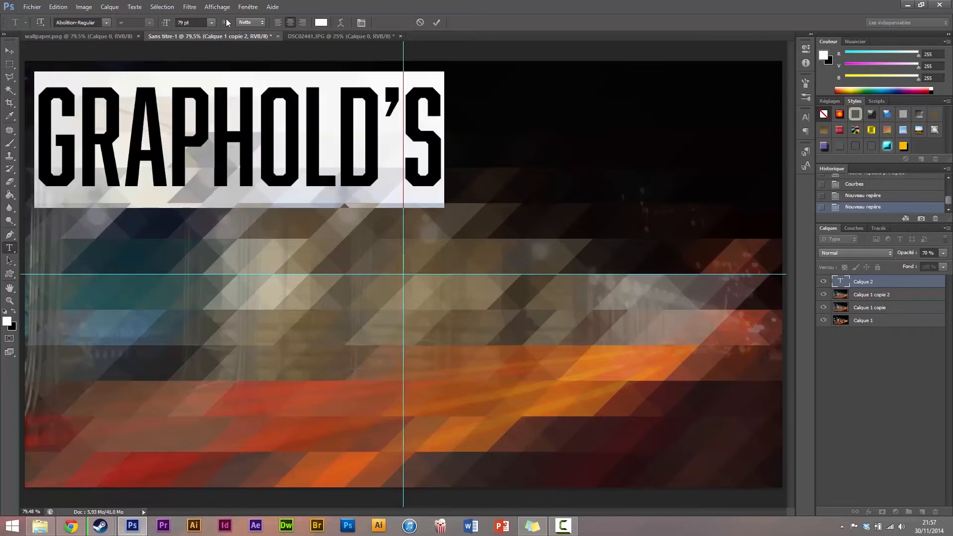
drag(167, 28, 111, 40)
Step: Move the GRAPHOLD'S title so it is centred on the vertical guide, well above the horizontal guide
click(10, 51)
drag(246, 167, 406, 192)
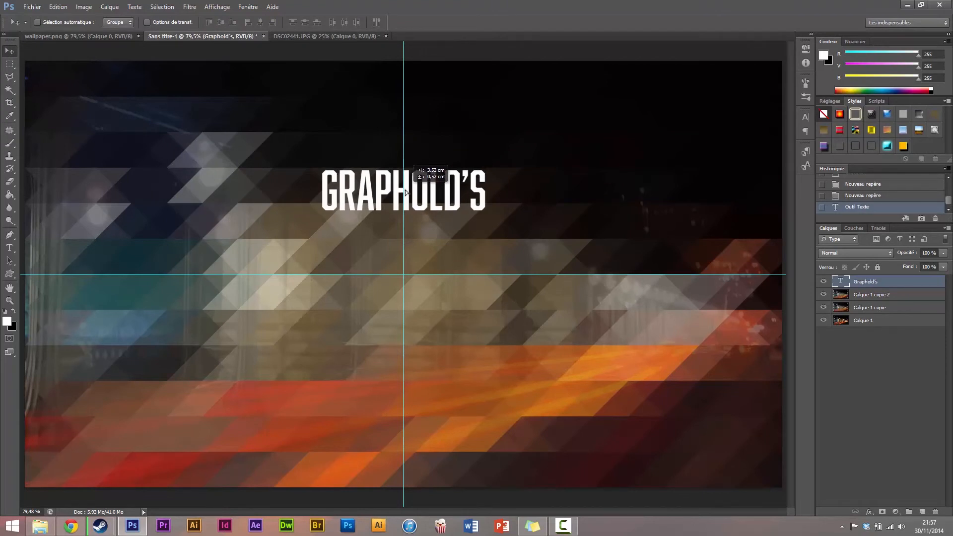
mouse_move(406, 190)
mouse_down()
mouse_move(409, 214)
mouse_move(409, 174)
mouse_up()
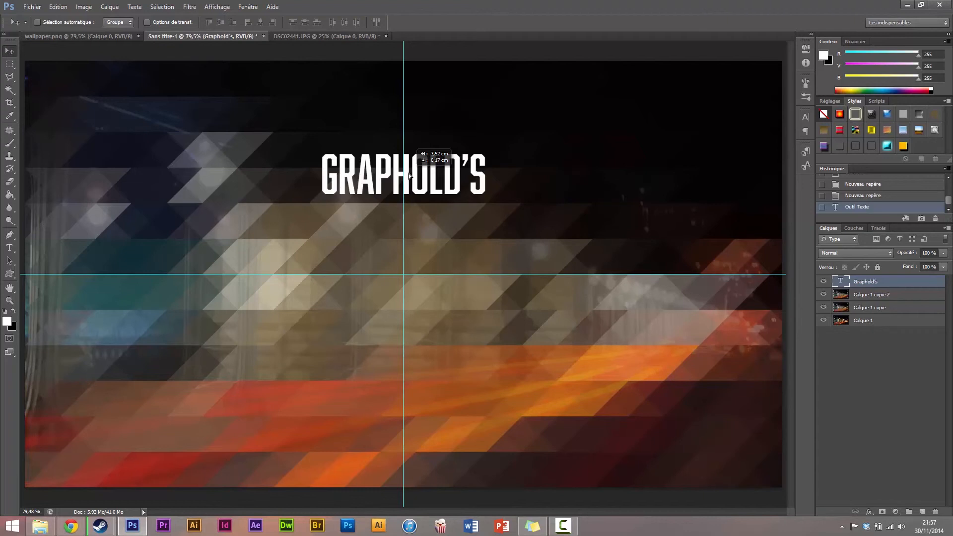
drag(410, 174, 410, 174)
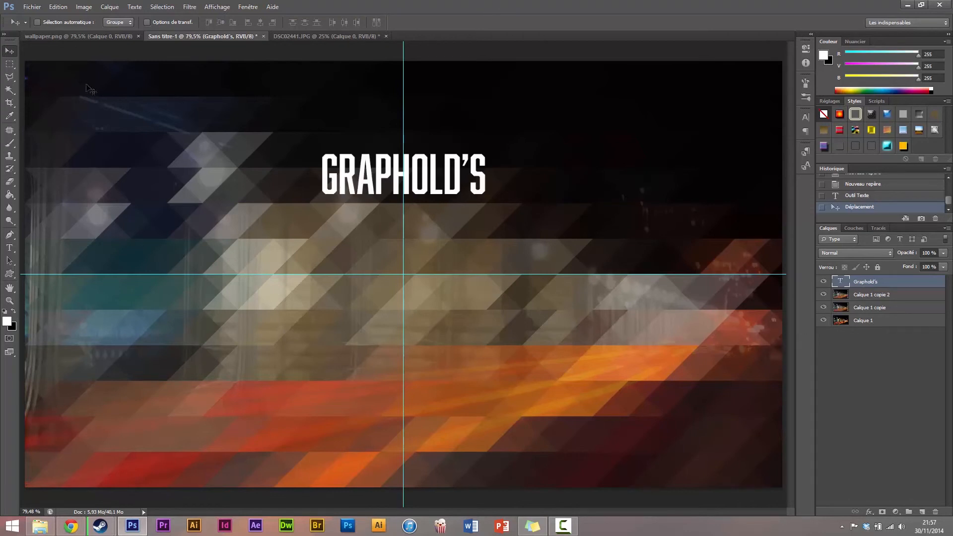
Step: Add a second 32 pt text layer reading PHOTOS, near the horizontal guide in the left part of the canvas
click(10, 250)
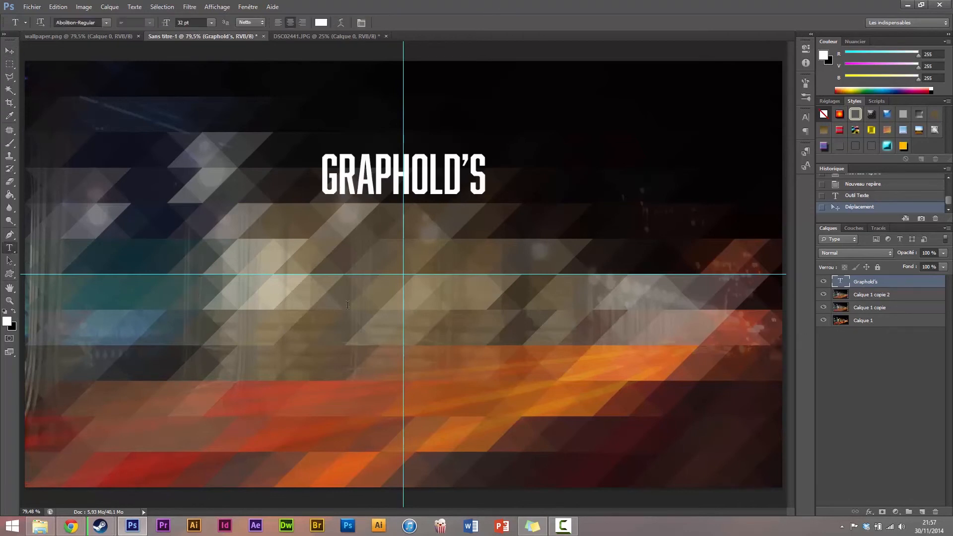
click(188, 287)
text(PHOTOS)
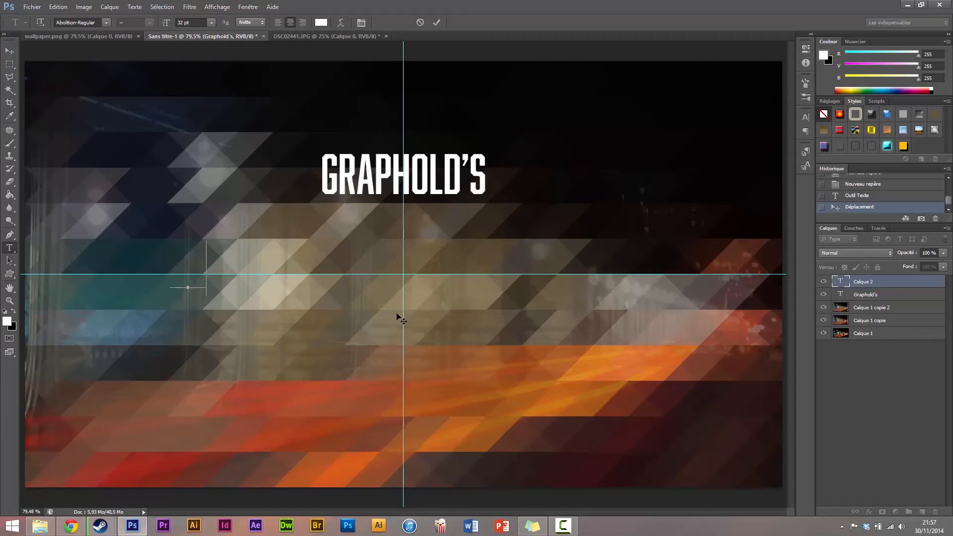